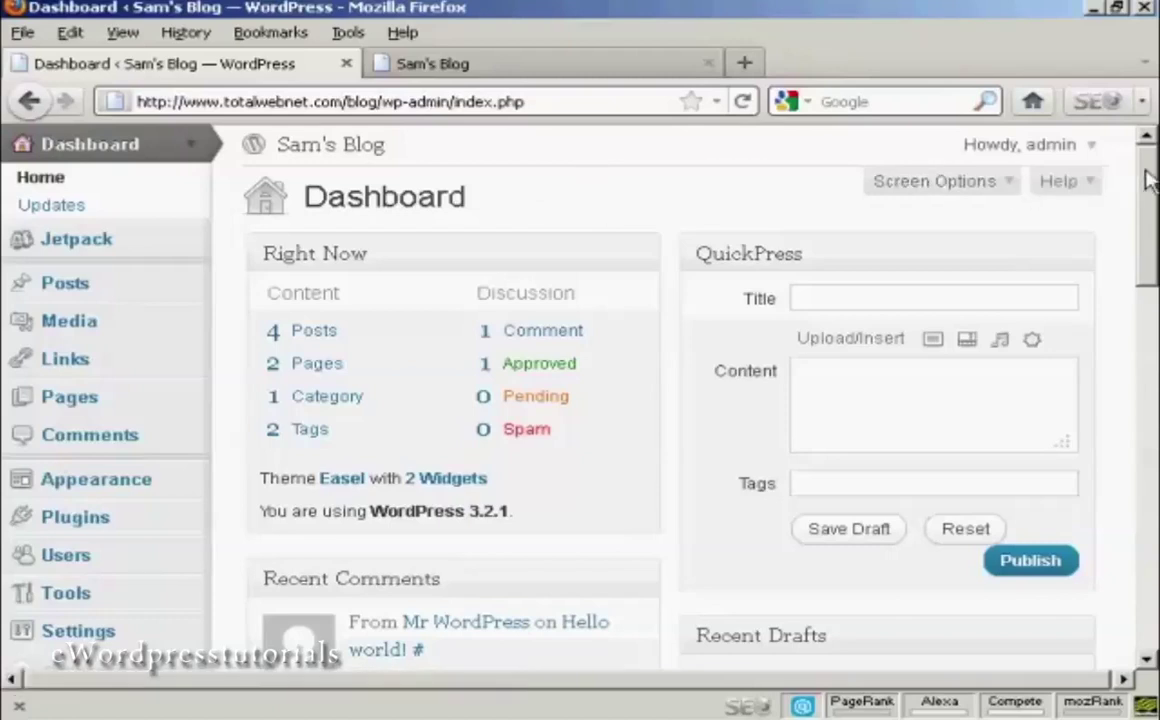
- Go from the Users list to the Add New User form and select the Username field
drag(1146, 196, 1148, 256)
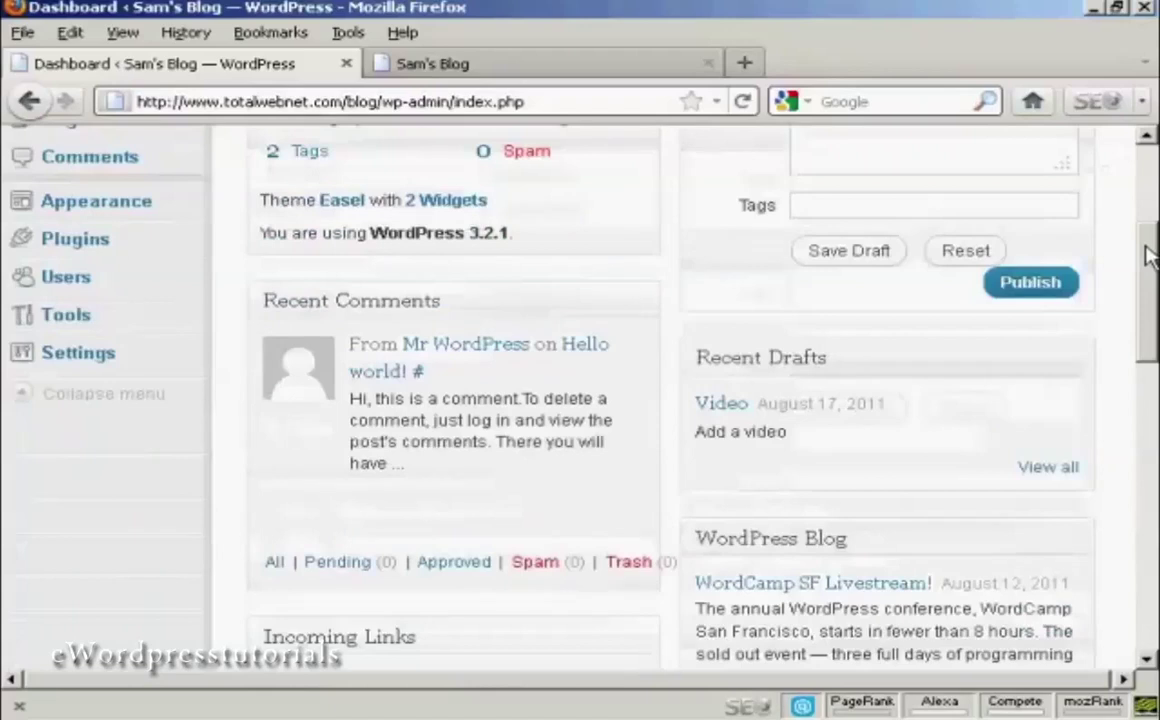
click(66, 280)
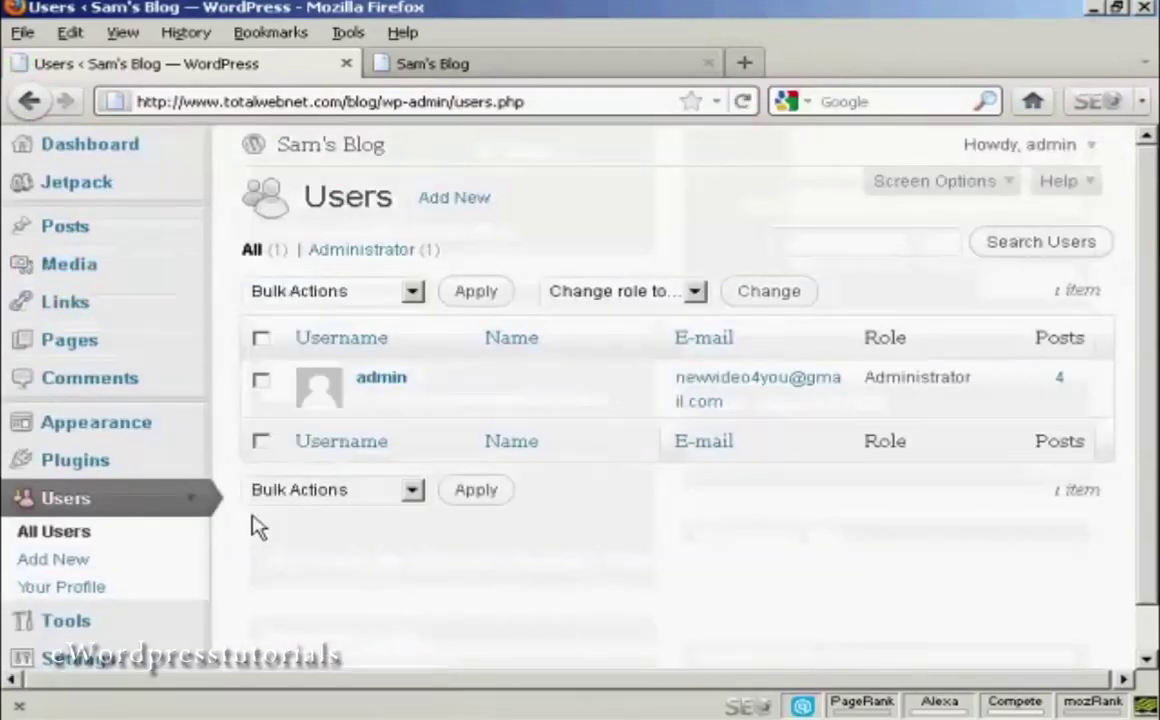
scroll(163, 500, down, 1)
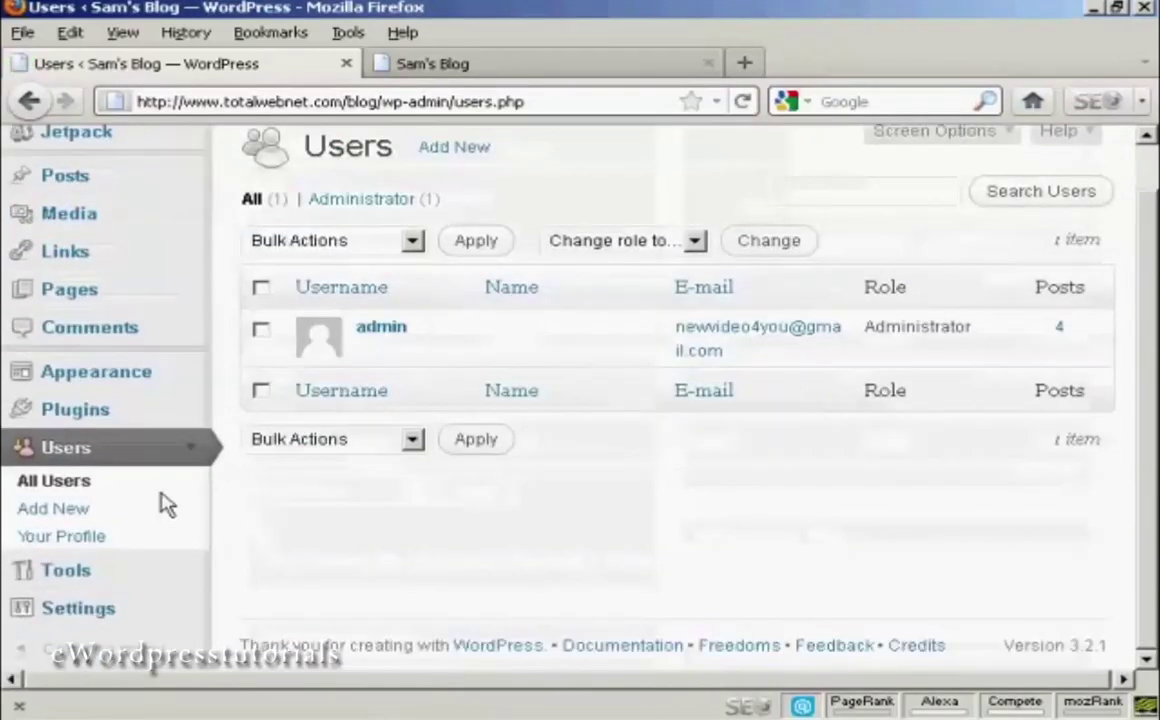
click(53, 515)
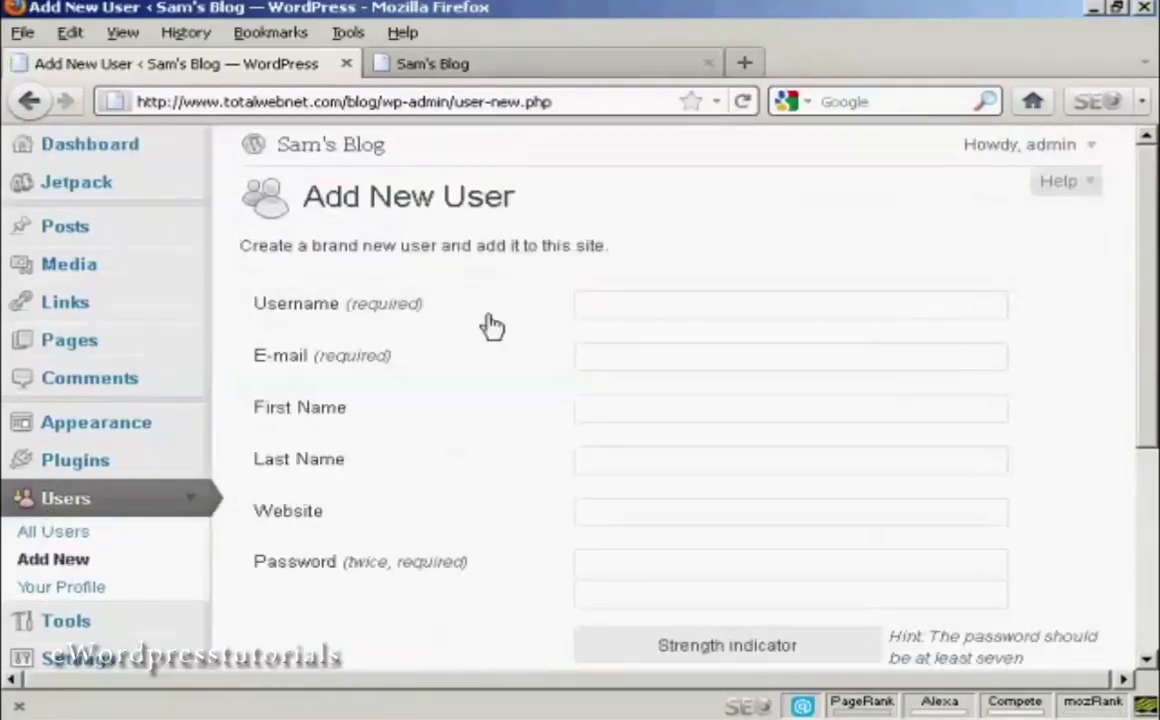
click(404, 311)
- Fill in the new user's username, e-mail address, first name and last name
text(Fred)
click(601, 354)
text(fred)
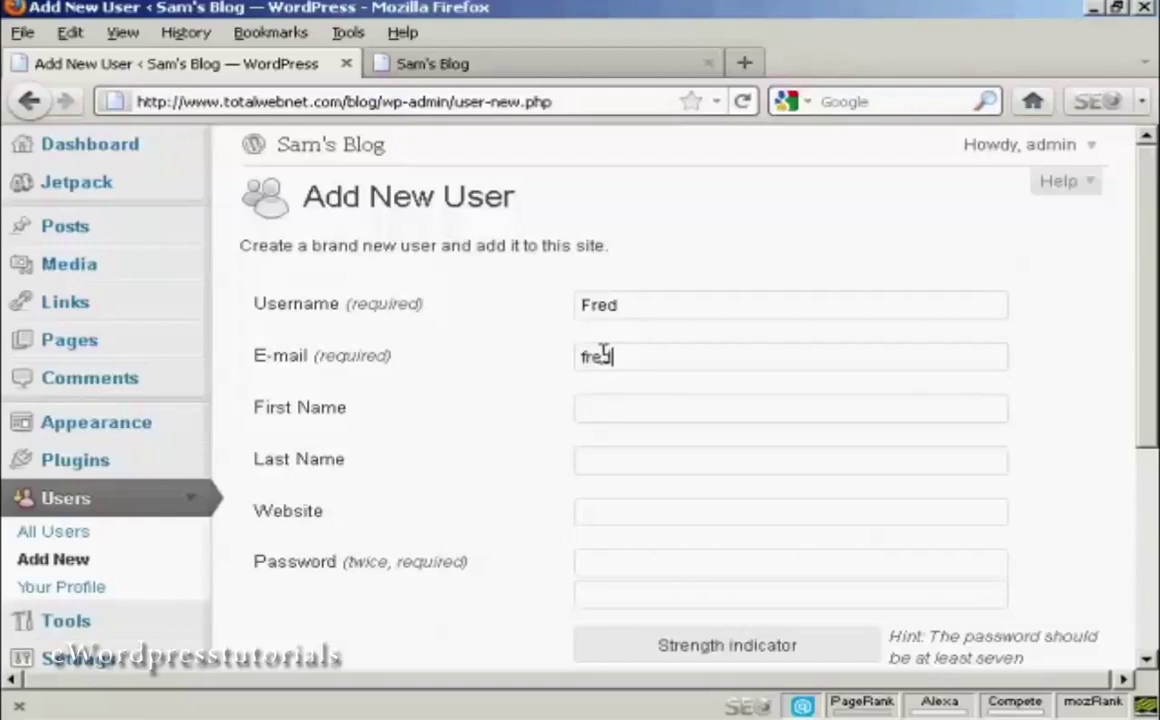
text(@yoursi)
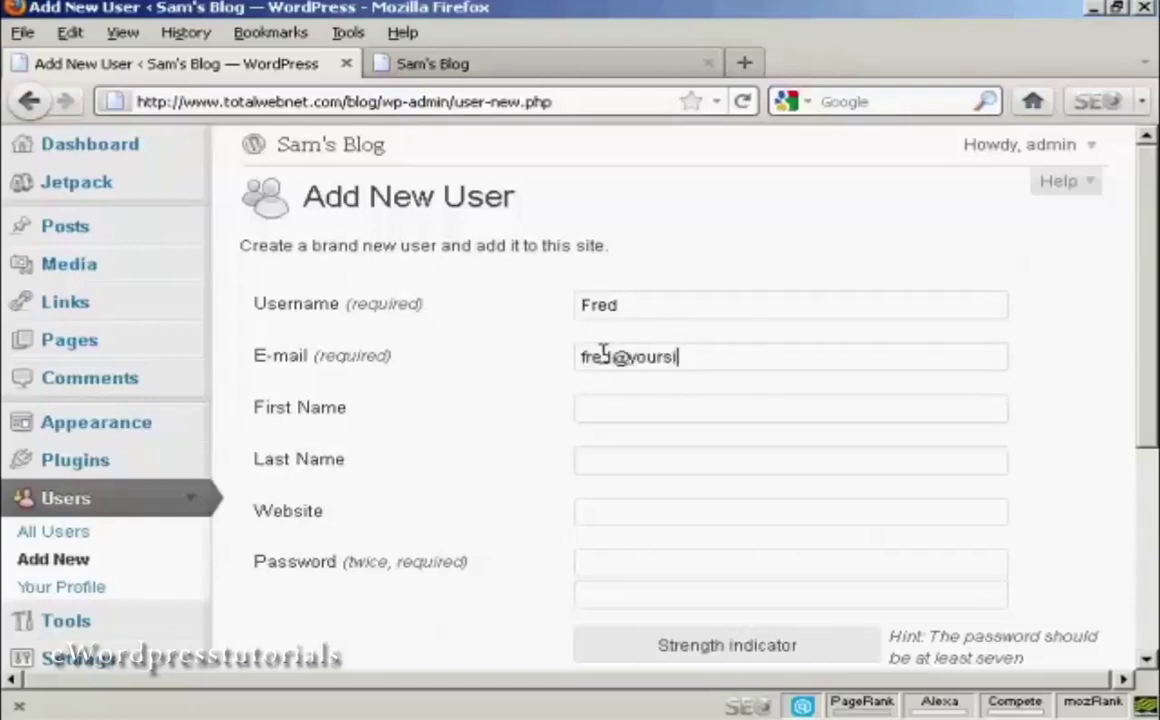
text(te.com)
click(617, 406)
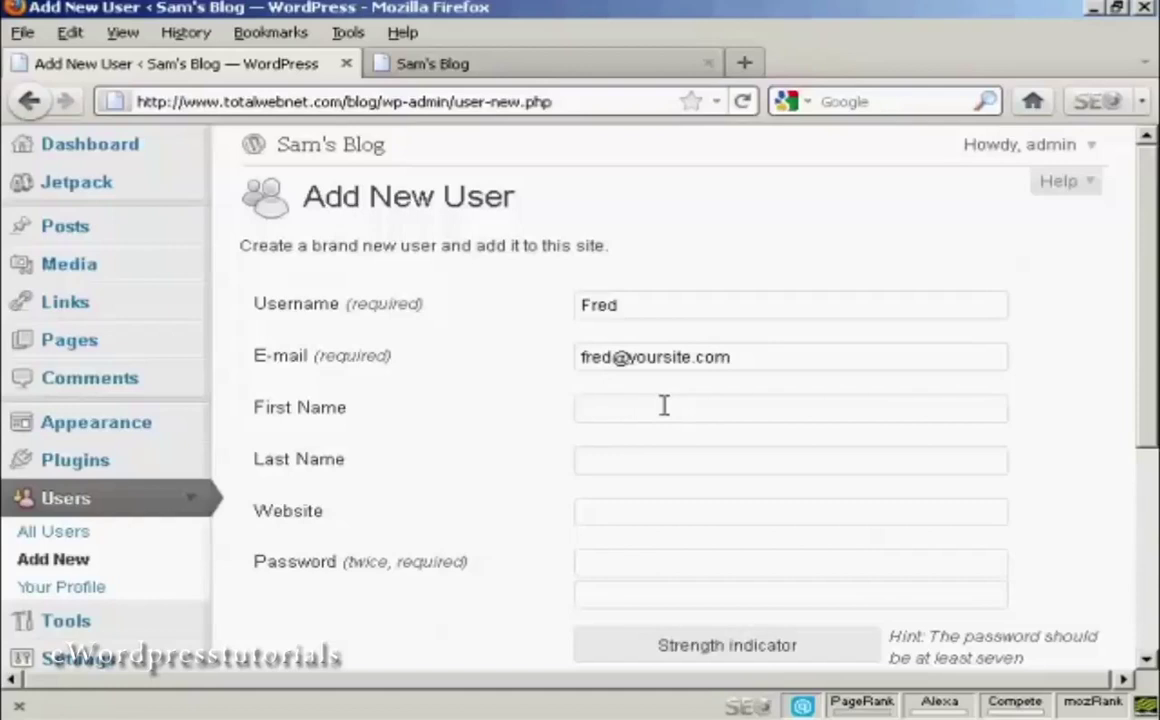
text(Fred)
click(613, 461)
text(Smith)
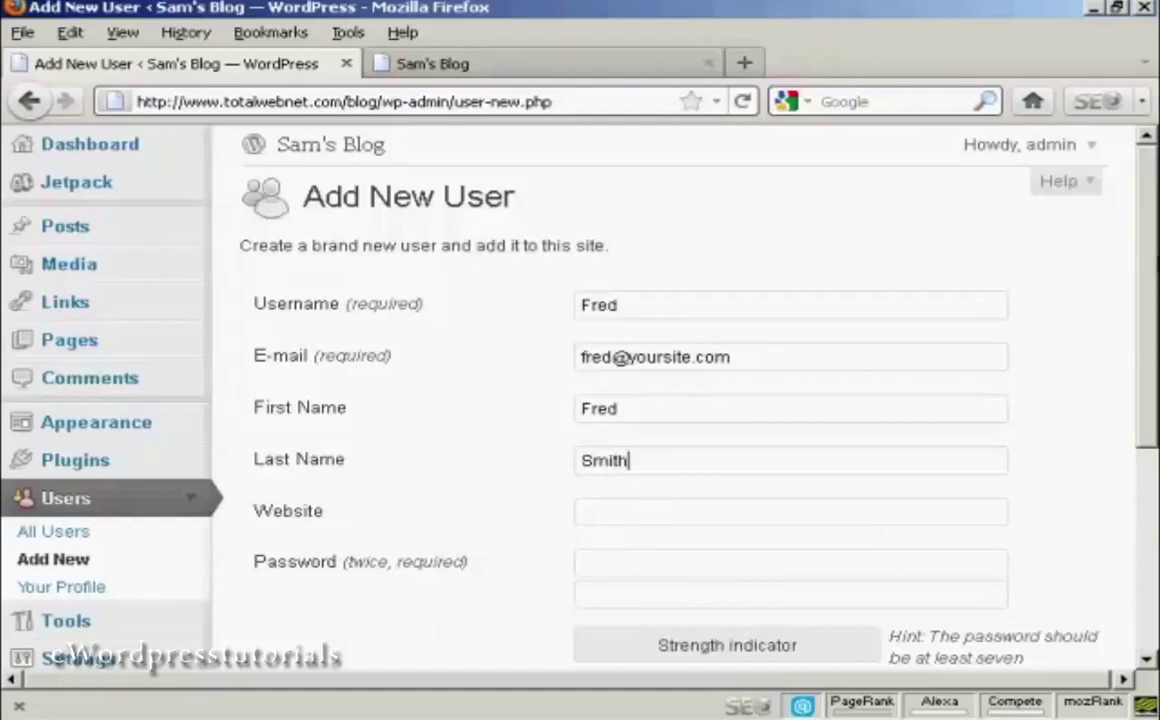
- Enter the new user's password in both Password boxes, reaching Medium strength
scroll(1155, 262, down, 3)
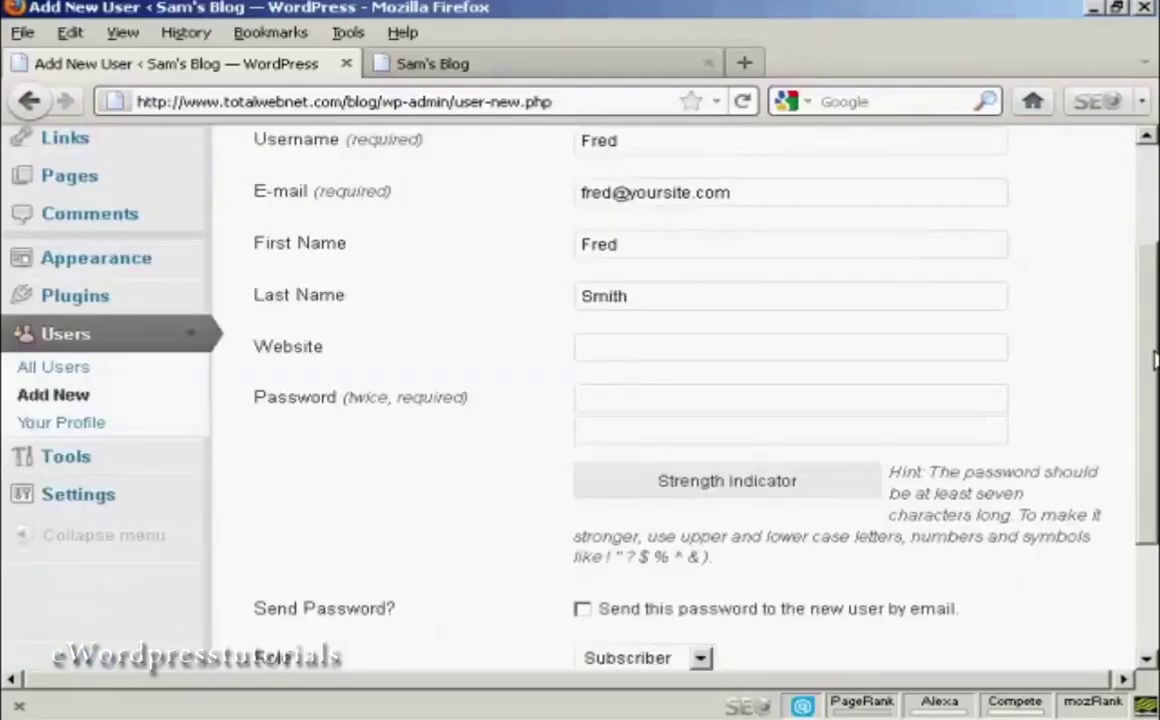
click(596, 400)
text(aabcdefg)
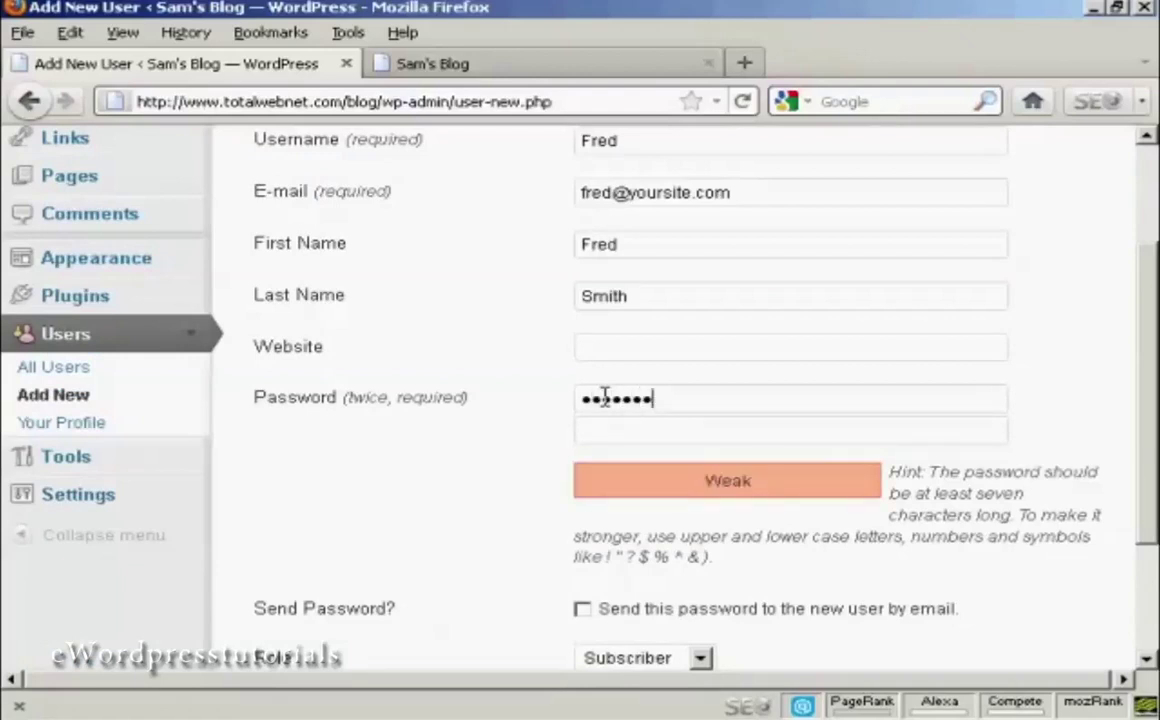
click(607, 422)
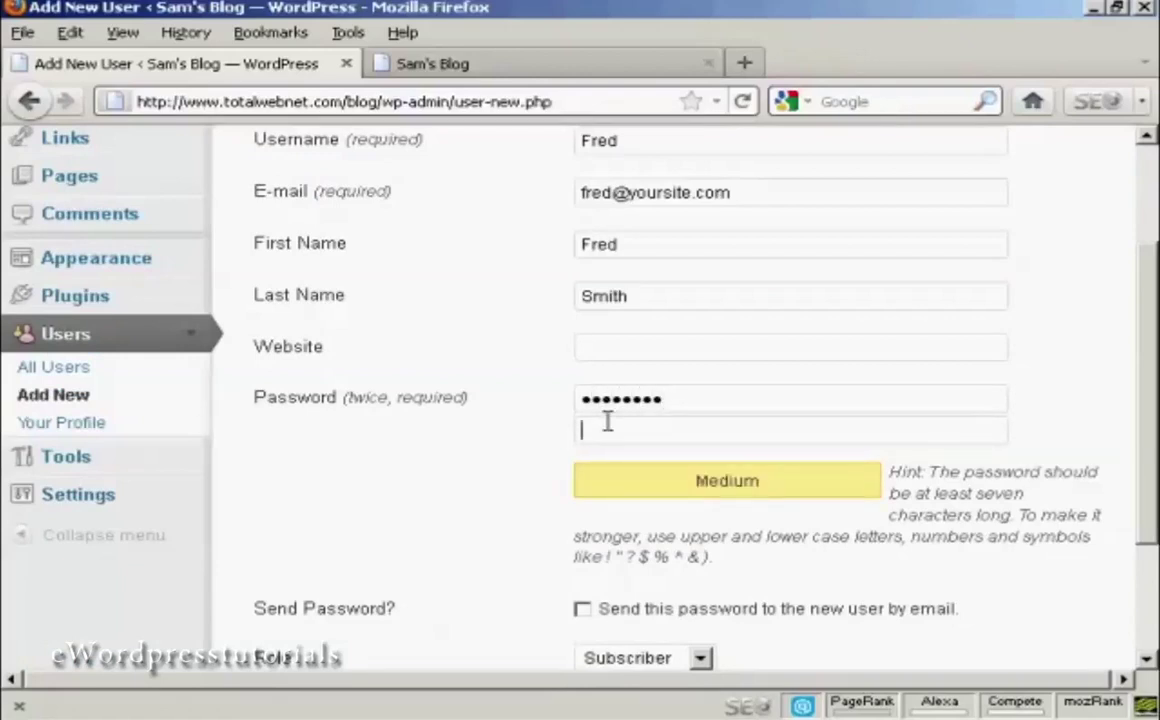
text(abc)
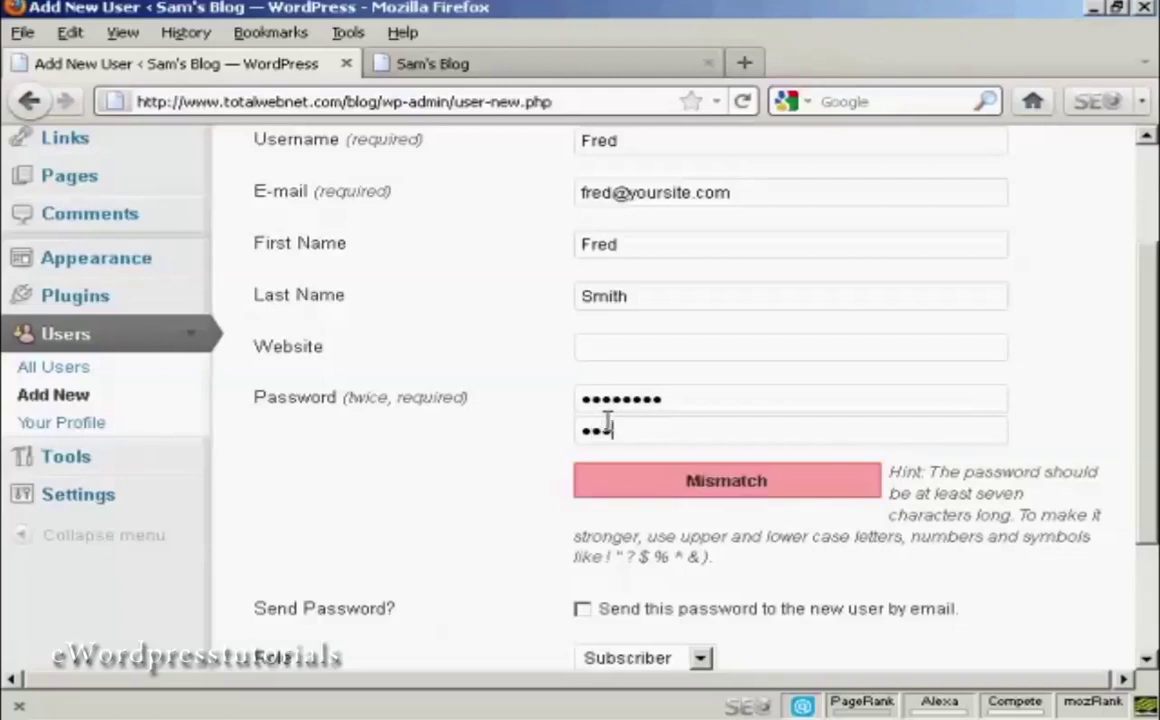
text(defghi)
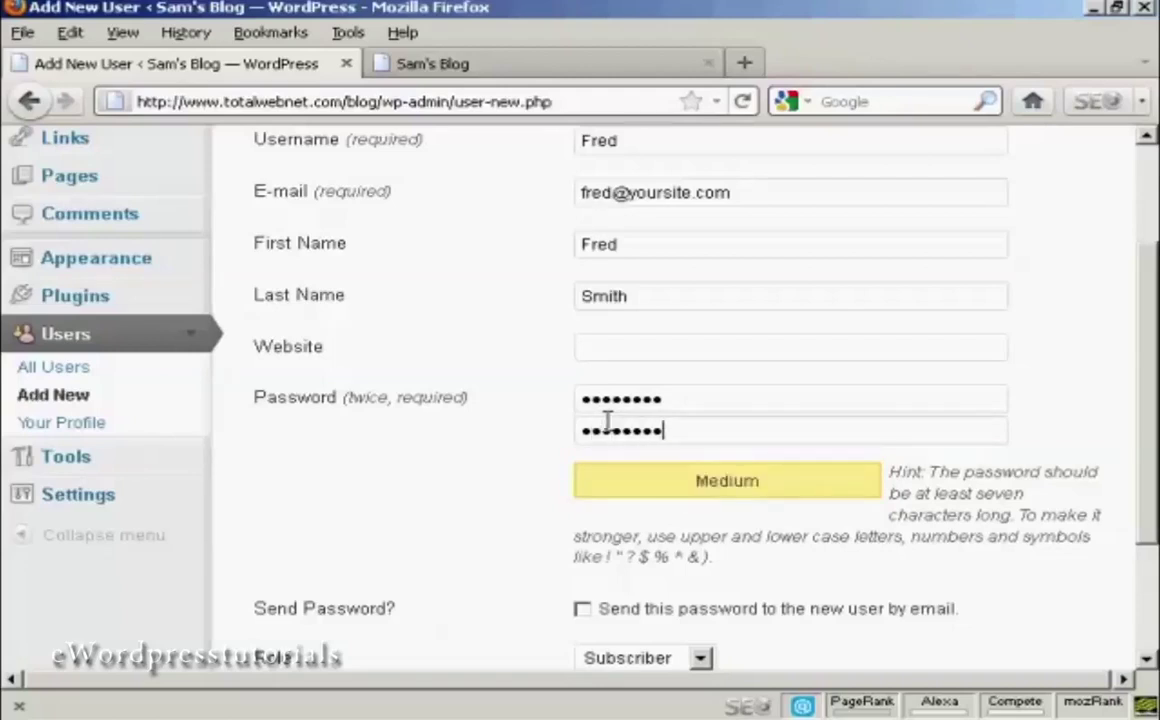
scroll(1148, 430, down, 3)
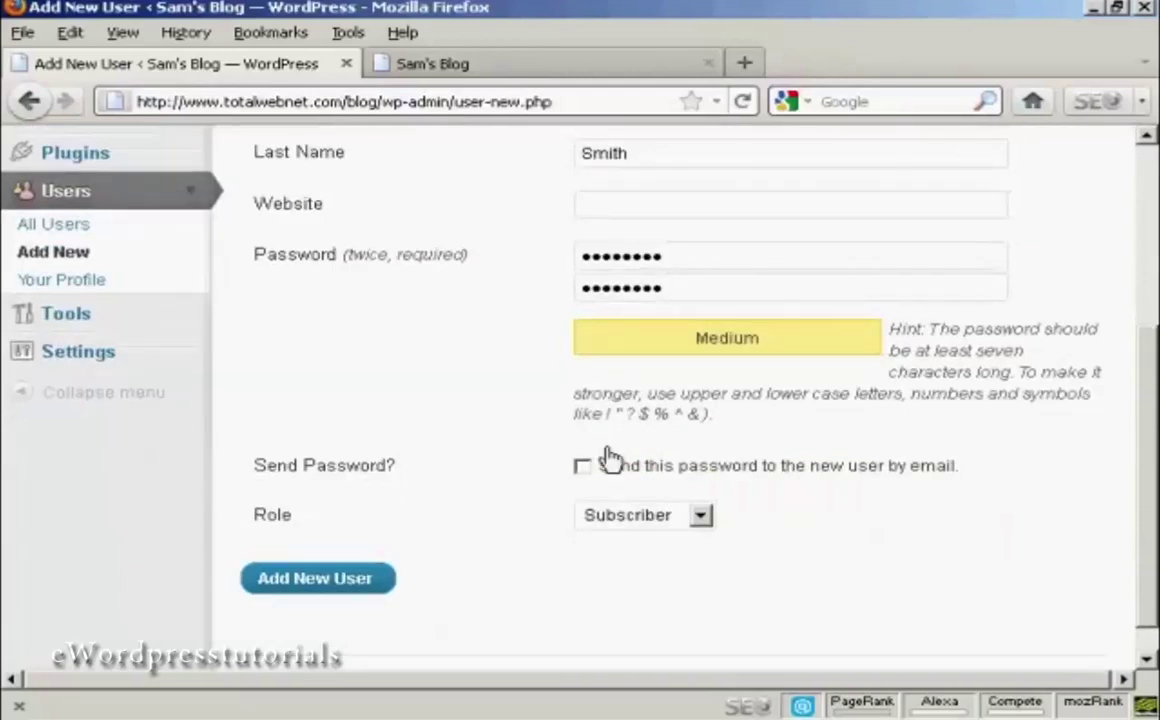
- Toggle Send Password on and back off, then open the Role dropdown
click(584, 472)
click(584, 470)
click(704, 518)
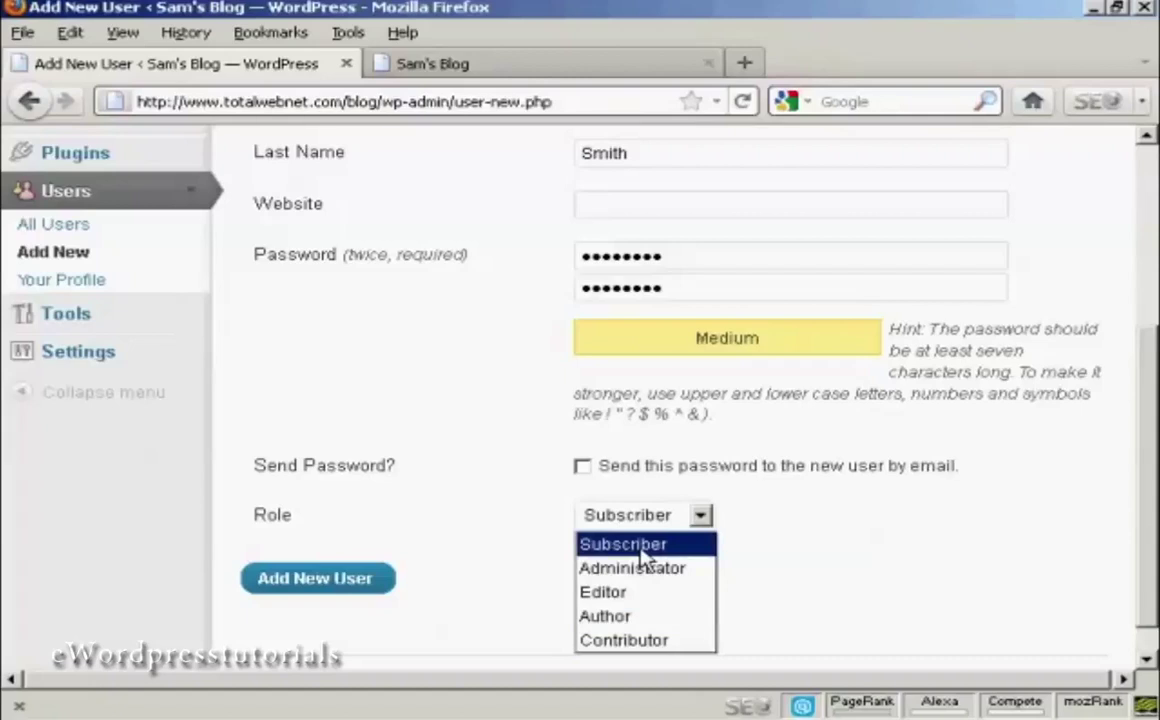
- Set the role to Author and create the new user
click(640, 616)
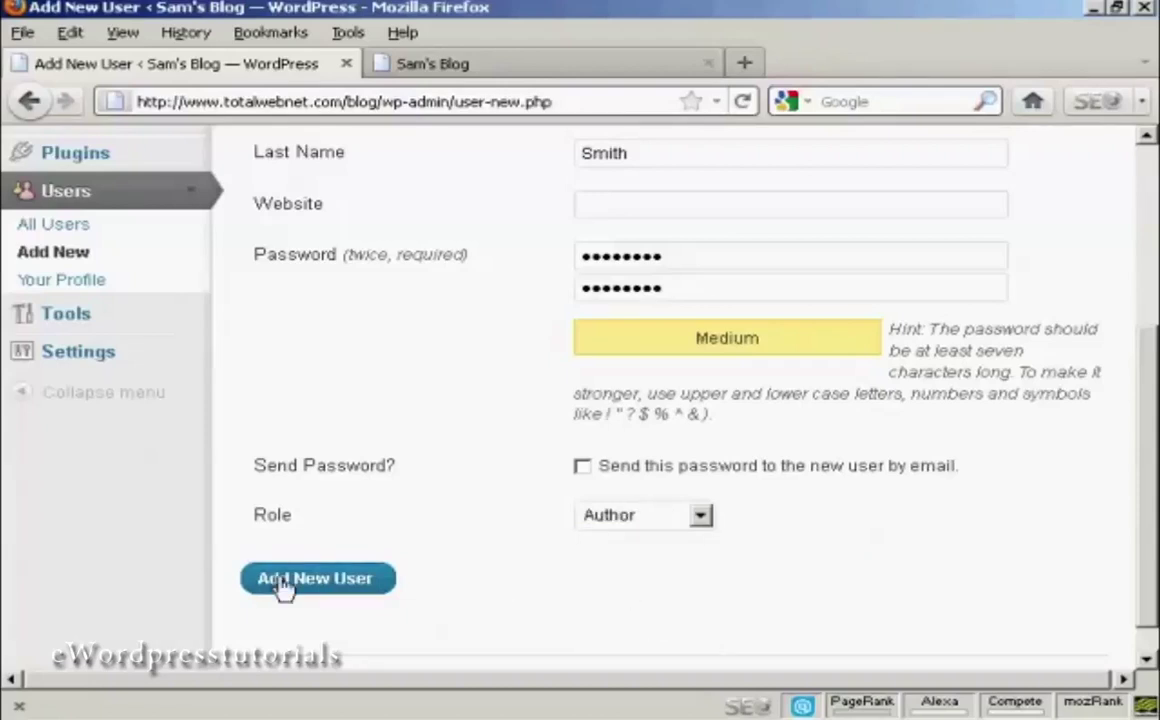
click(331, 584)
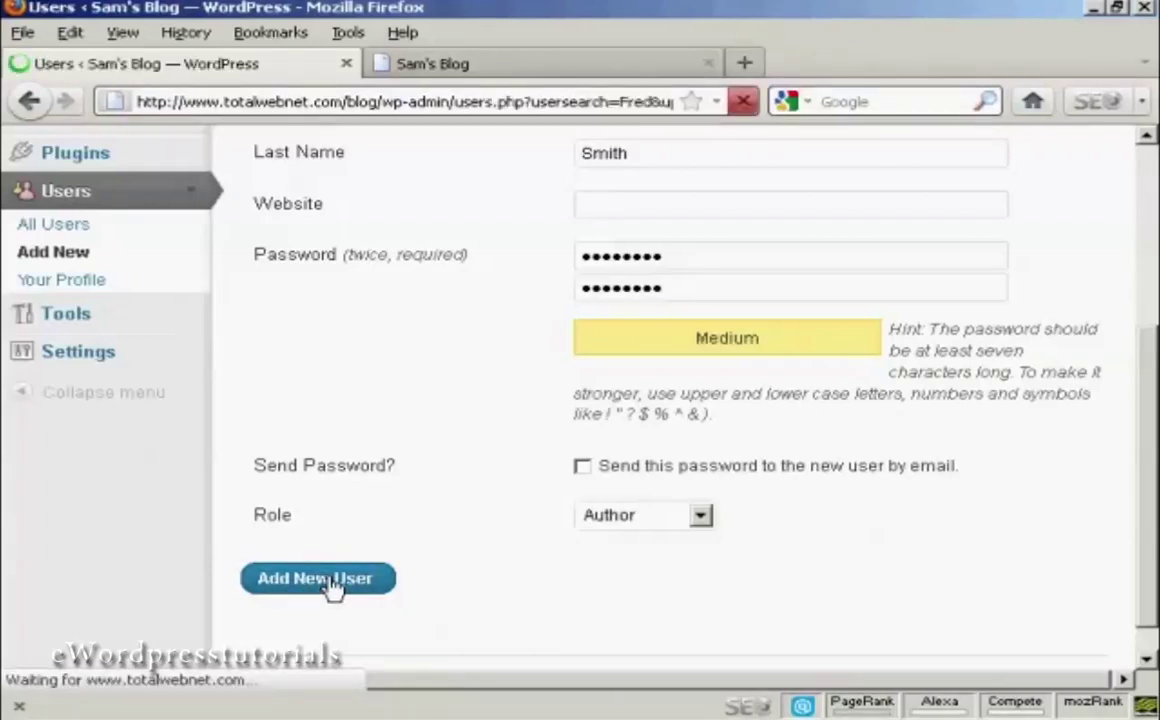
scroll(329, 590, down, 1)
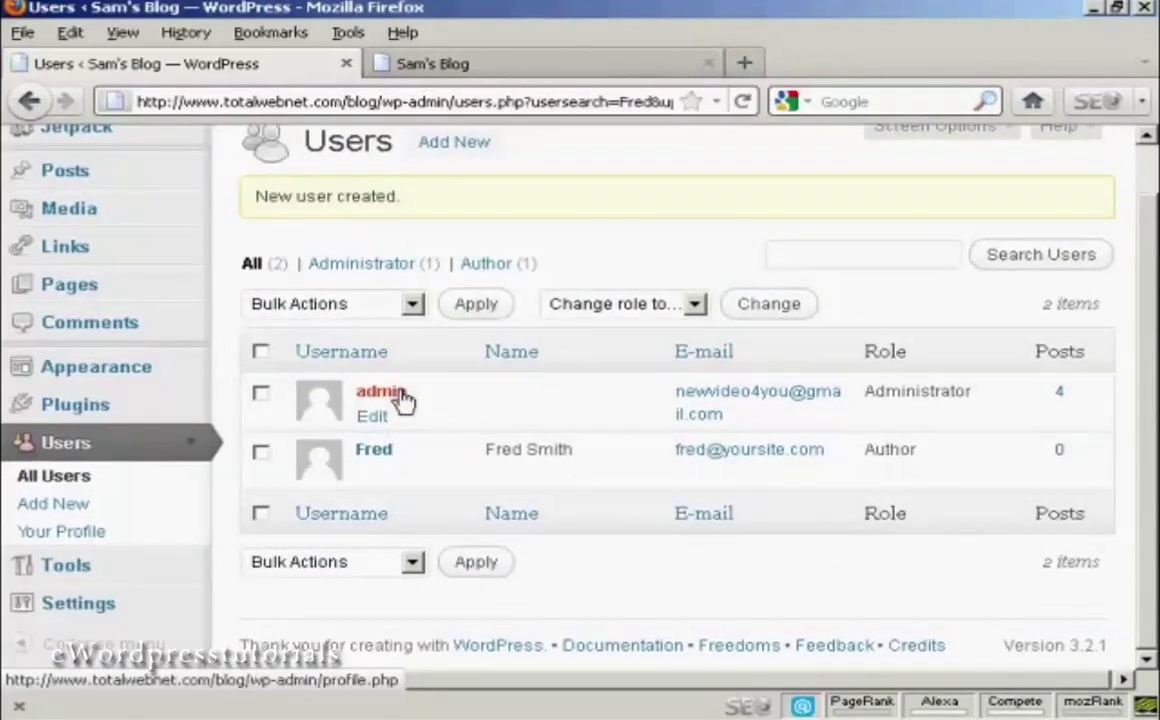
mouse_move(384, 468)
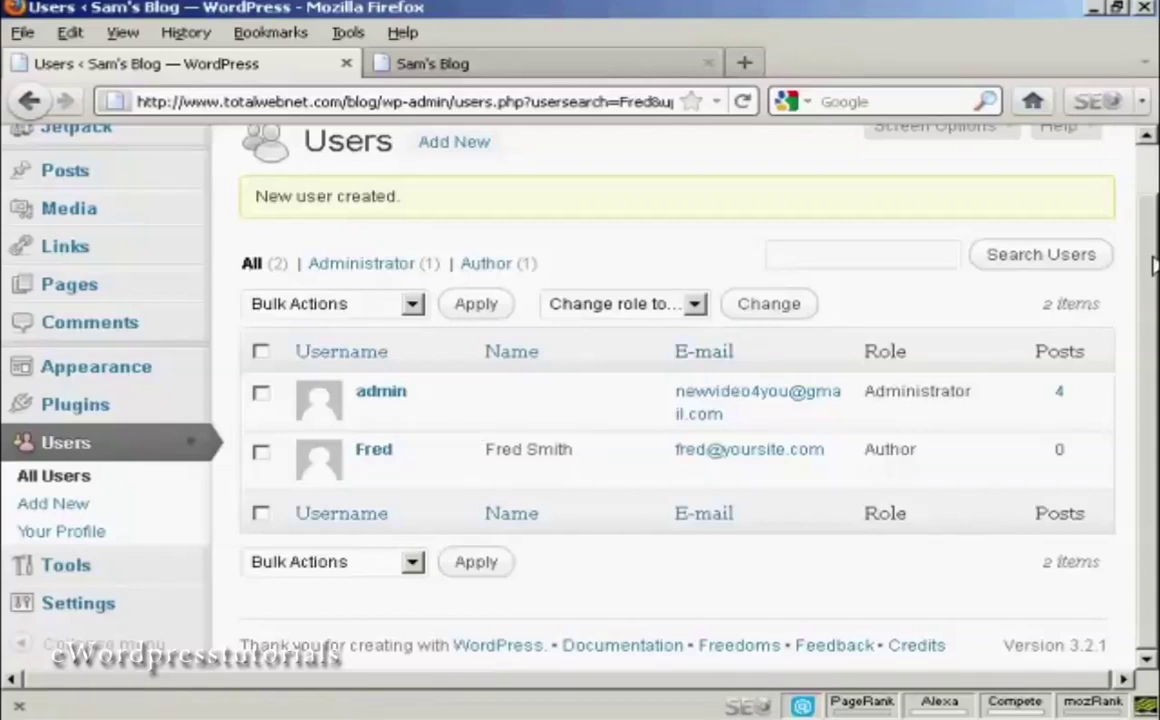
- Log out of the admin account from the Howdy, admin menu
scroll(1153, 265, up, 1)
click(1091, 148)
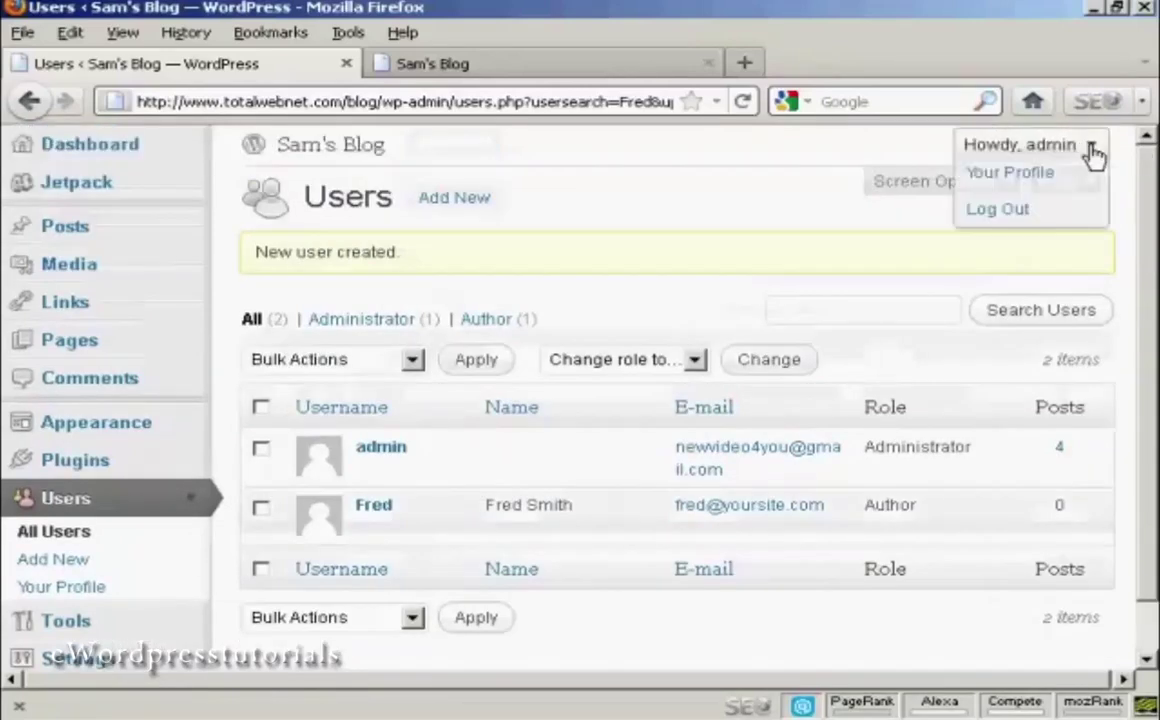
click(1005, 222)
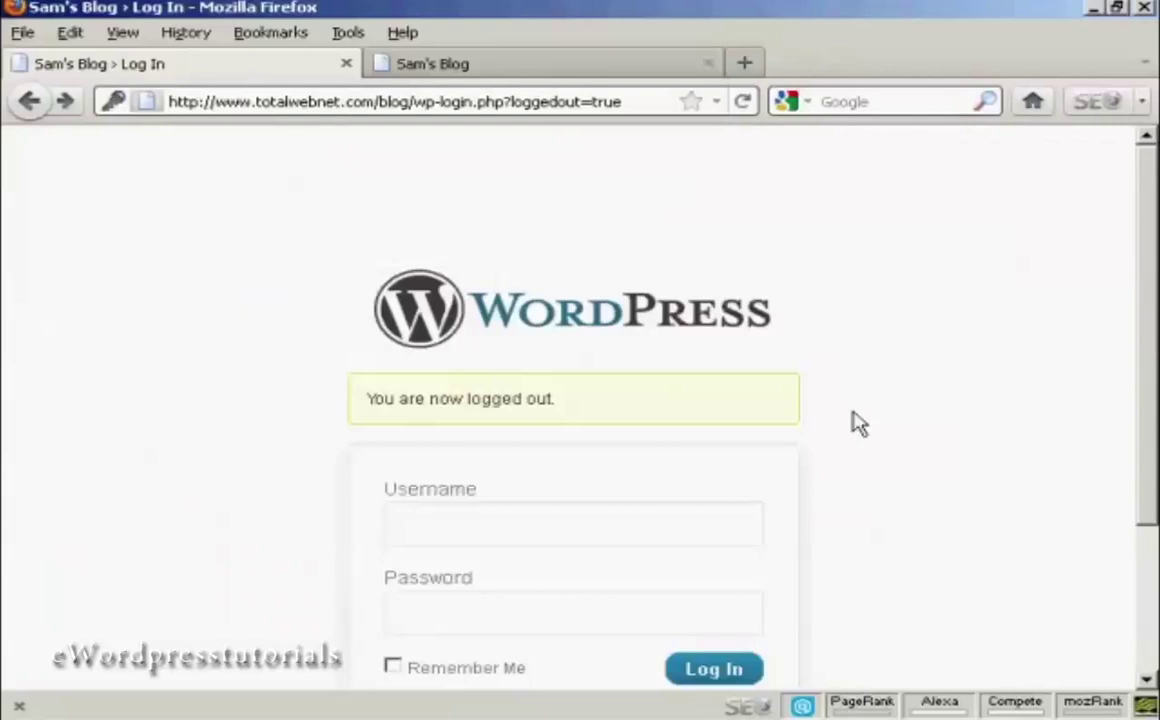
- Log in with the Author account's username and password
click(461, 528)
text(Fred)
click(428, 611)
text(*****)
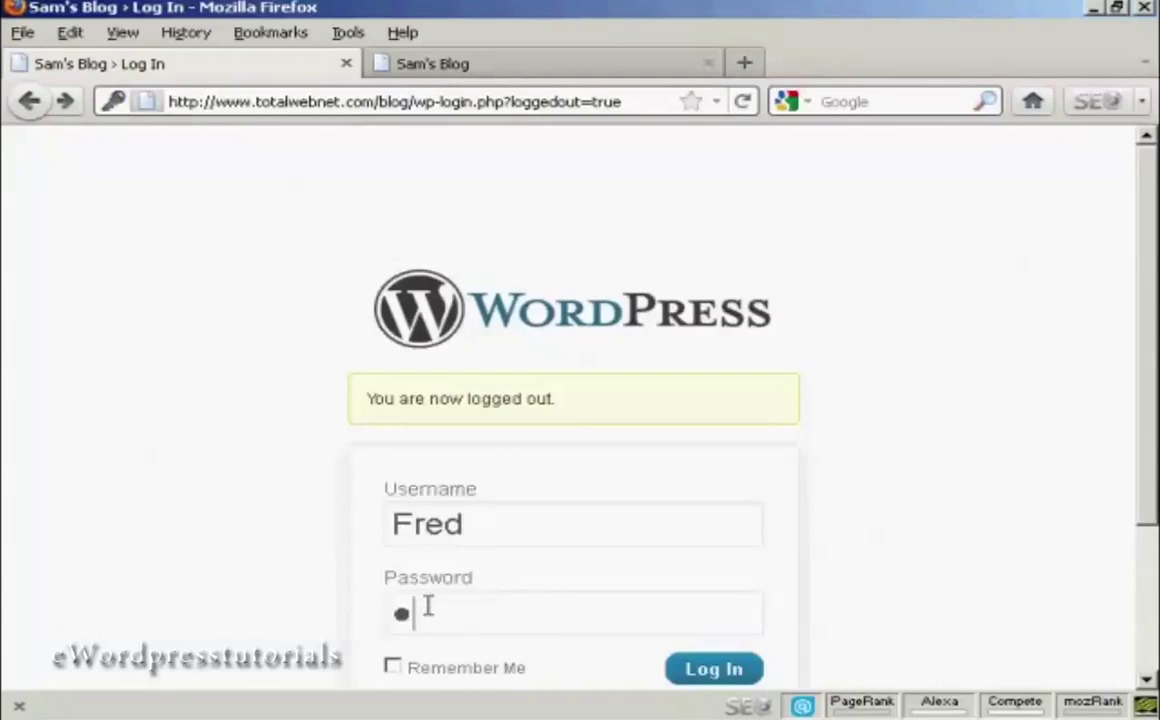
text(***)
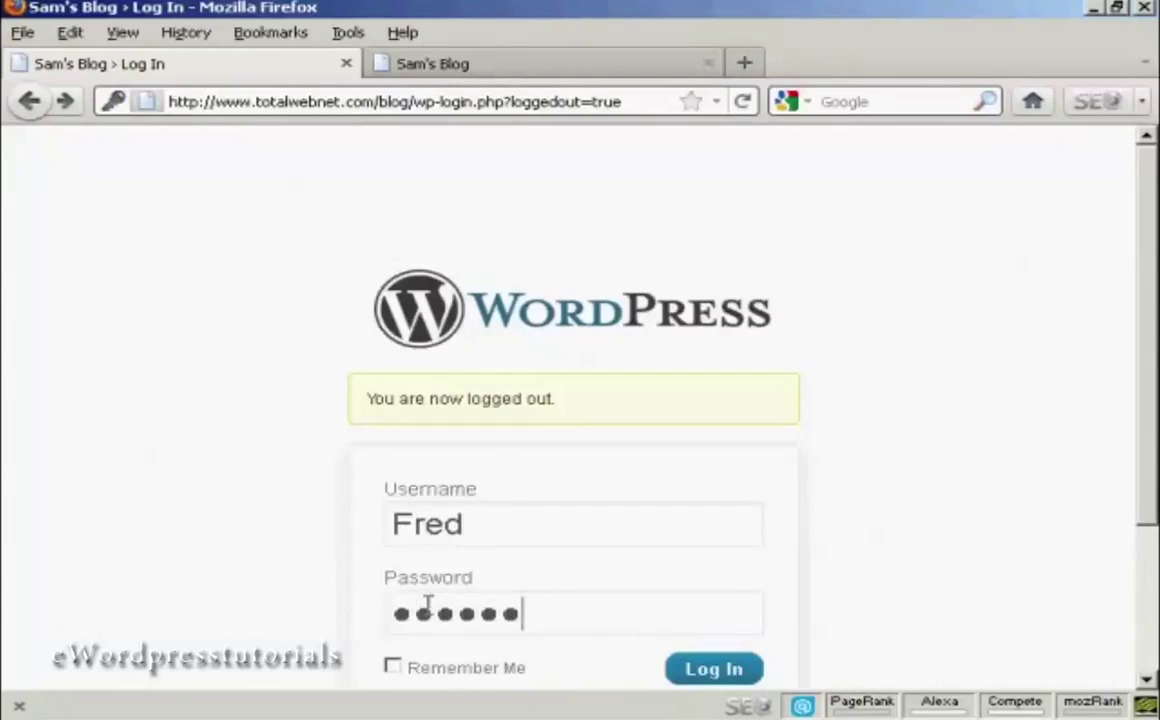
click(707, 680)
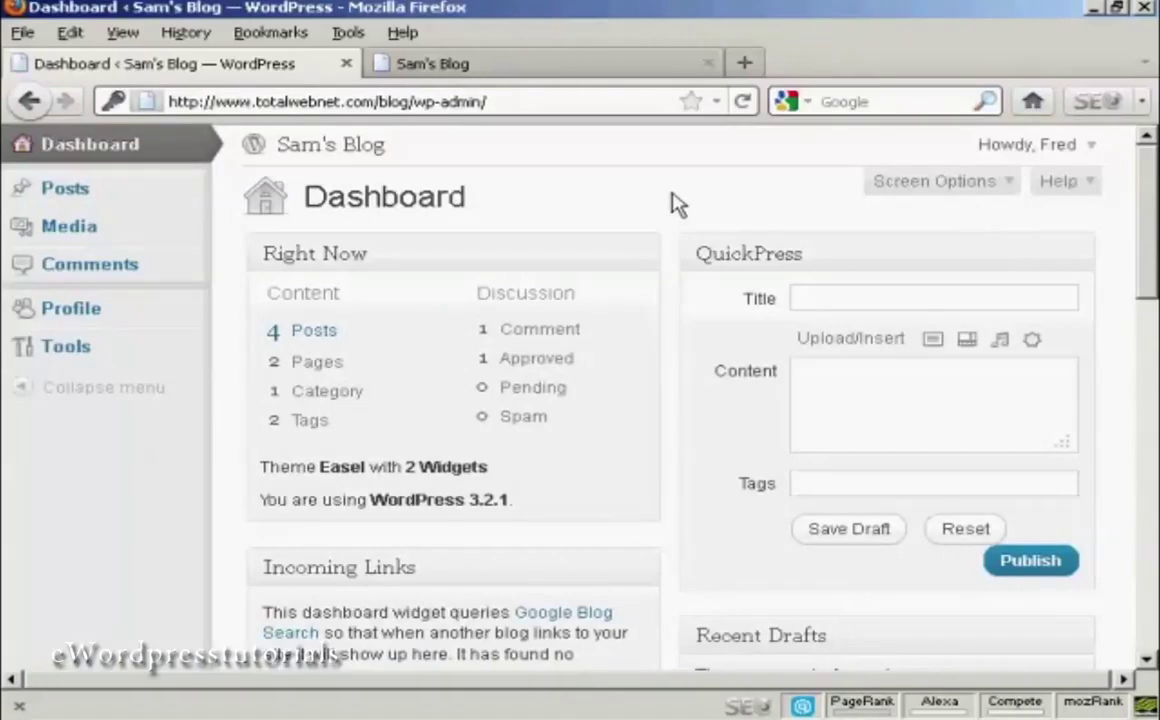
- View the Author's Posts, Media and Comments pages, then log the Author out
click(189, 190)
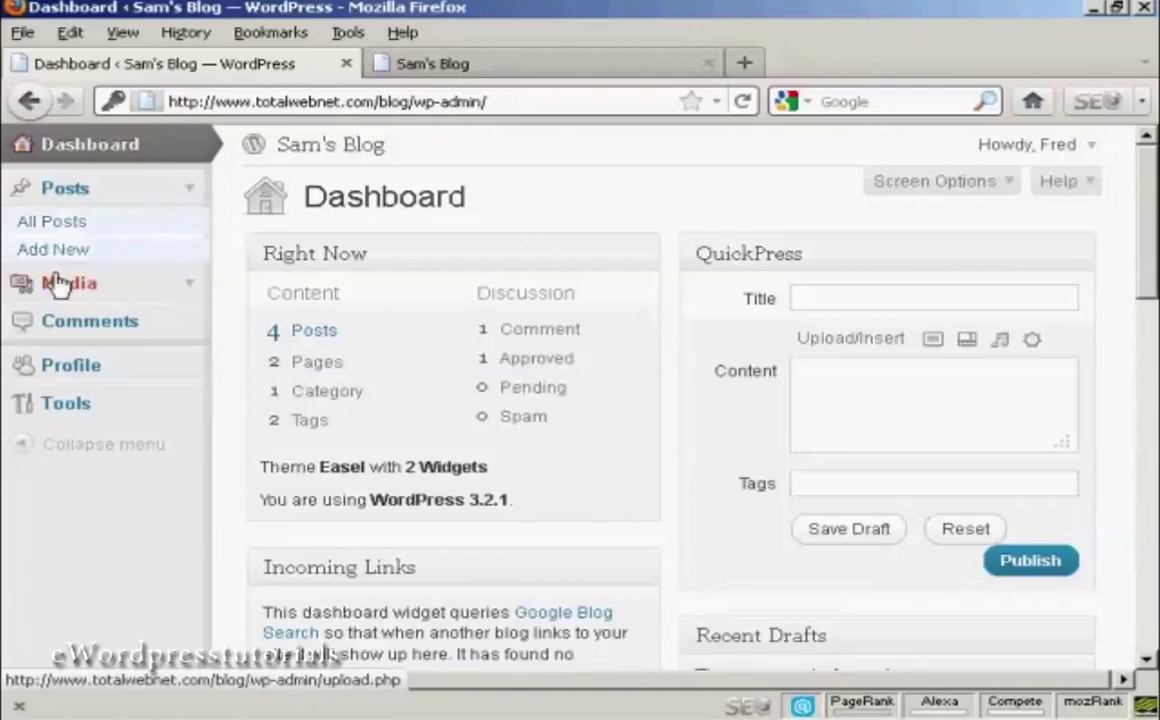
click(90, 286)
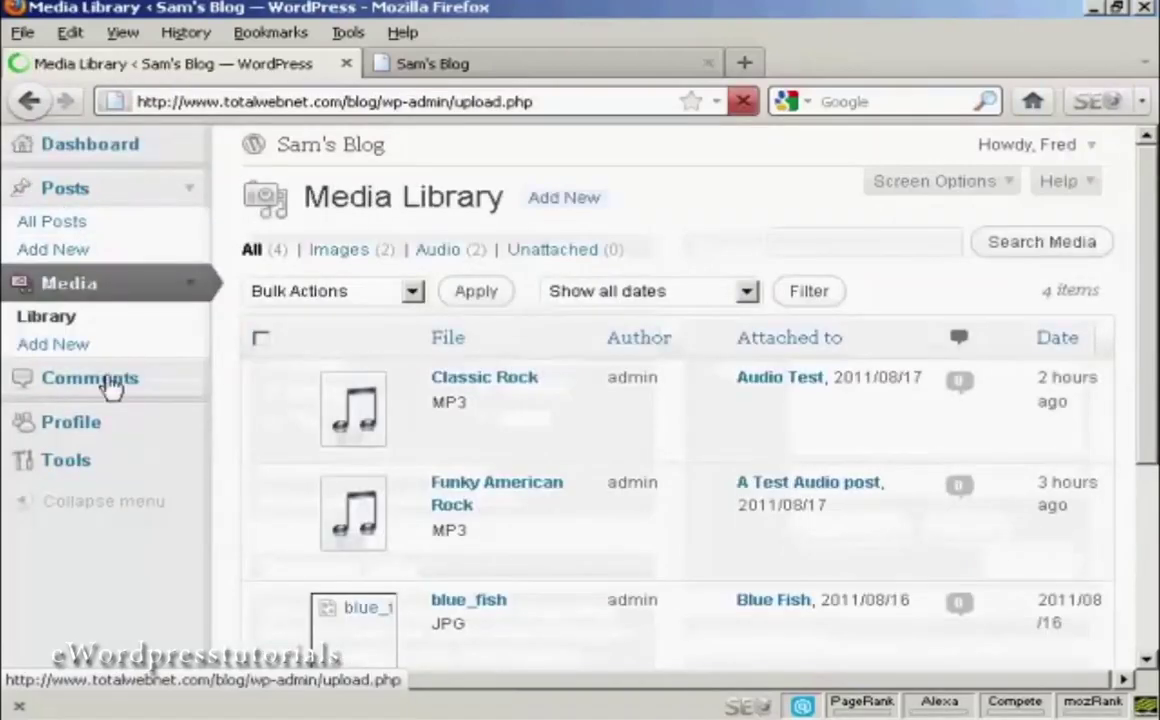
click(117, 386)
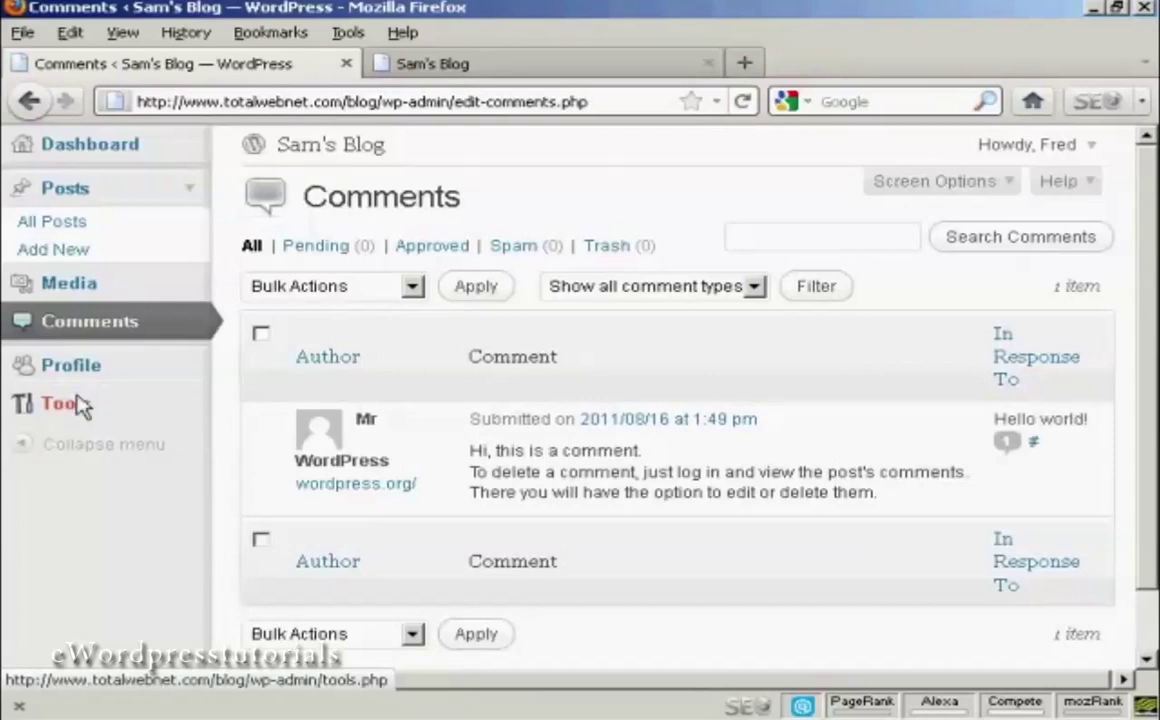
click(1095, 150)
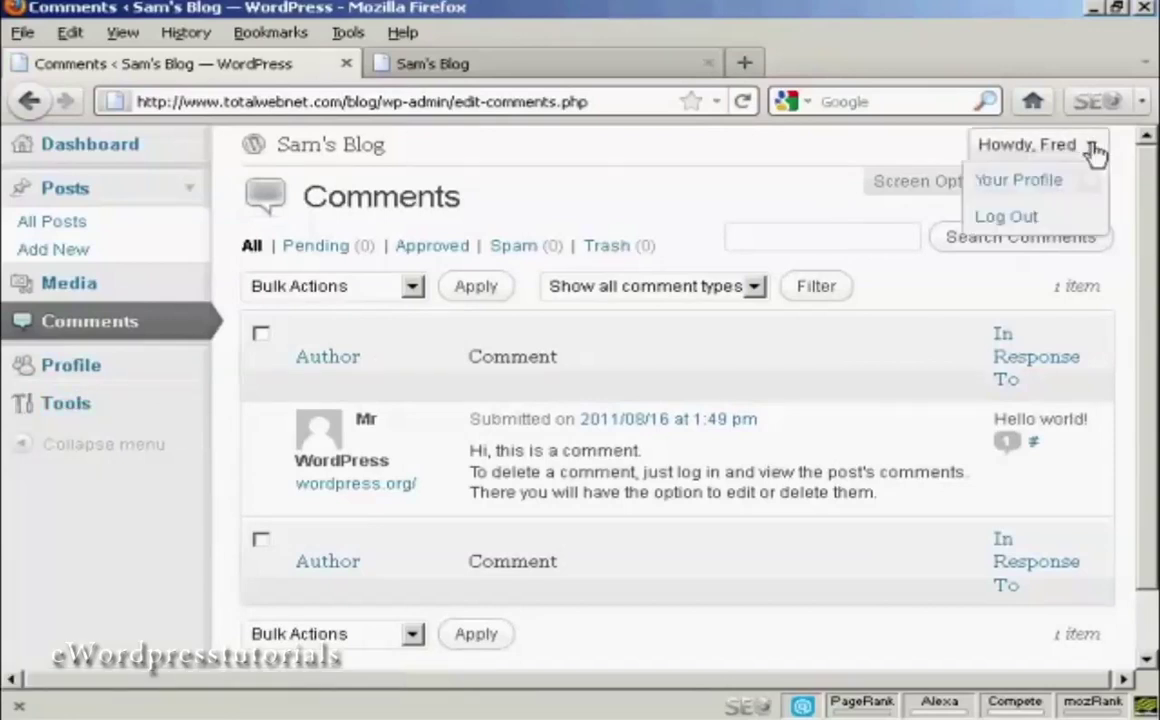
click(1003, 218)
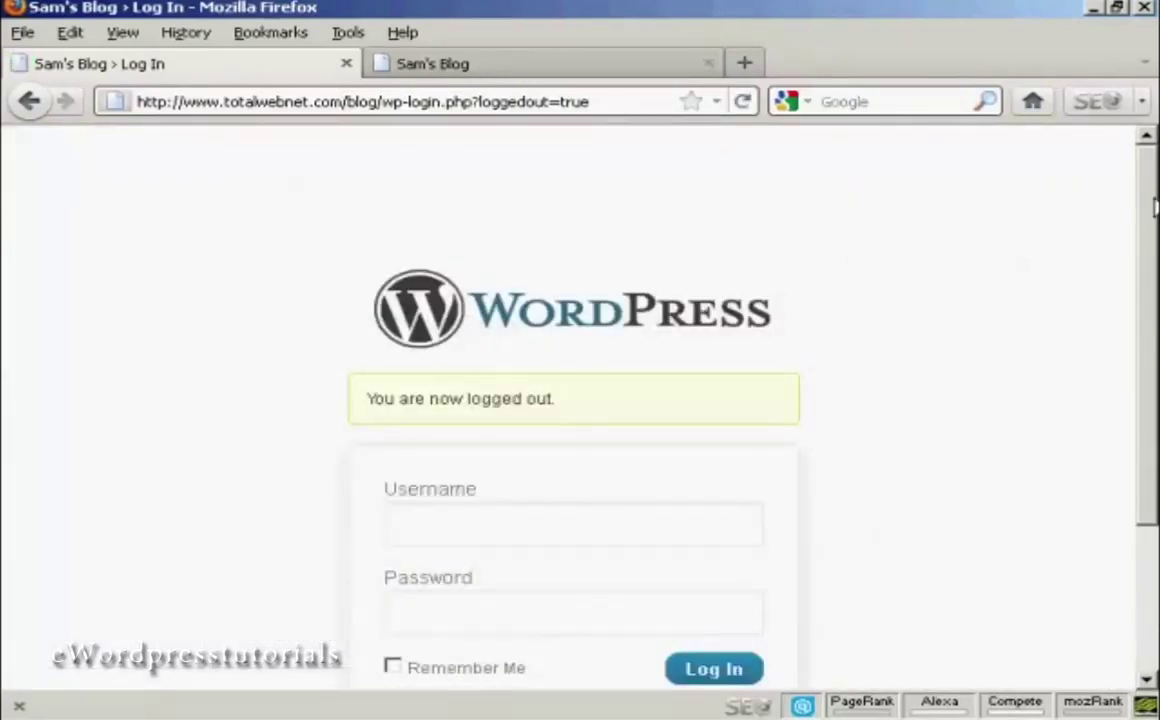
- Log in as admin using the saved 'admin' autocomplete entry
drag(1153, 205, 1150, 312)
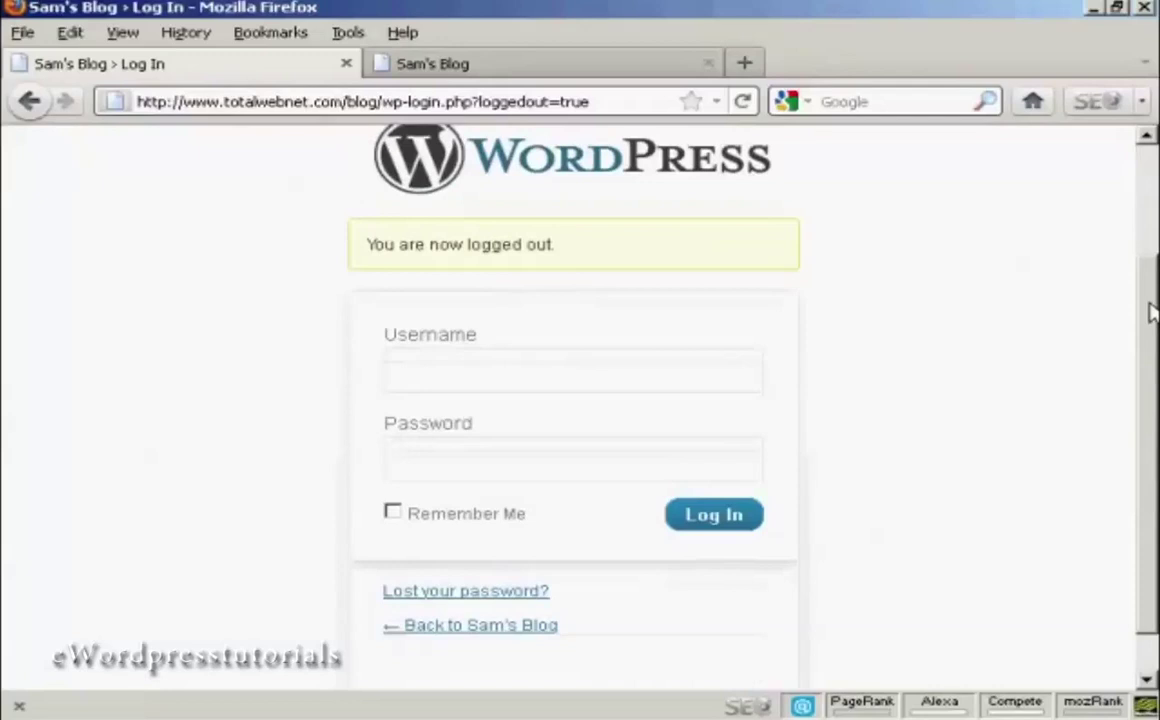
click(419, 382)
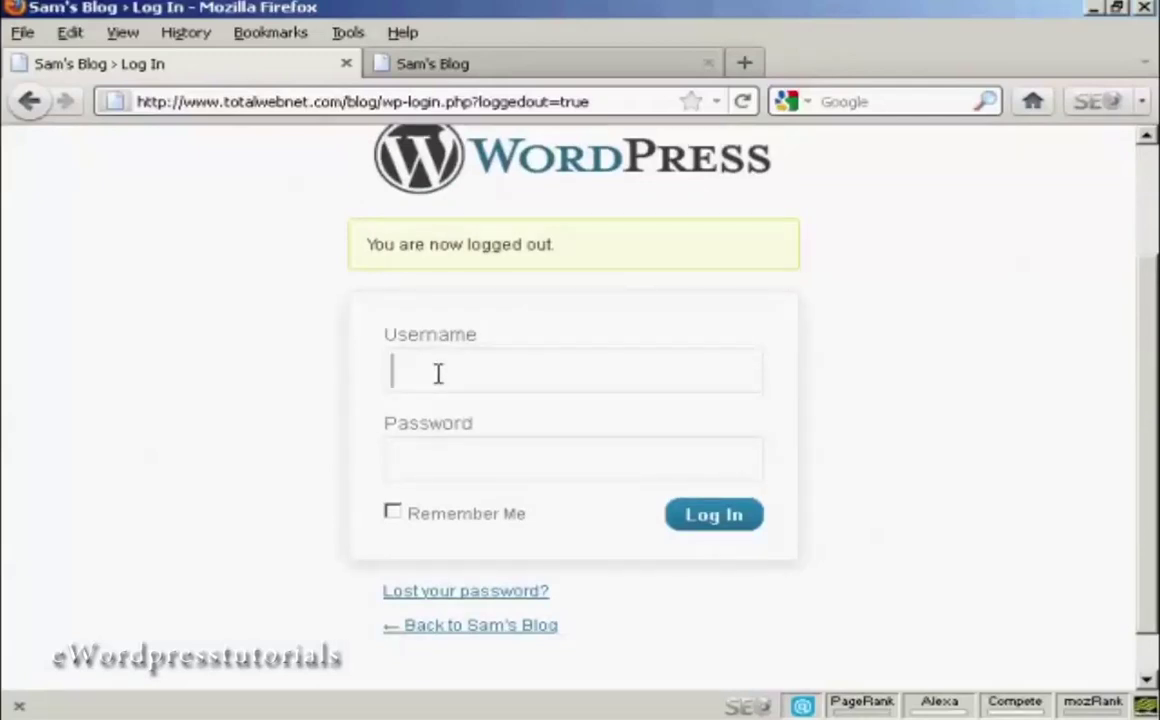
text(Admin)
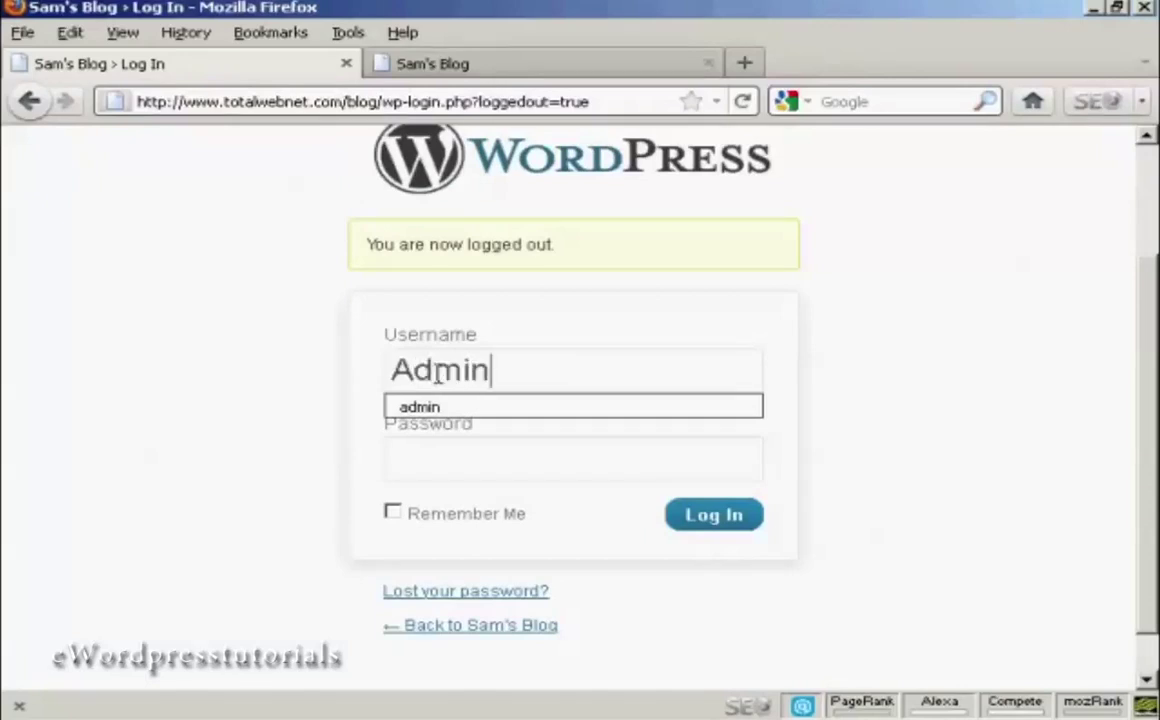
click(420, 406)
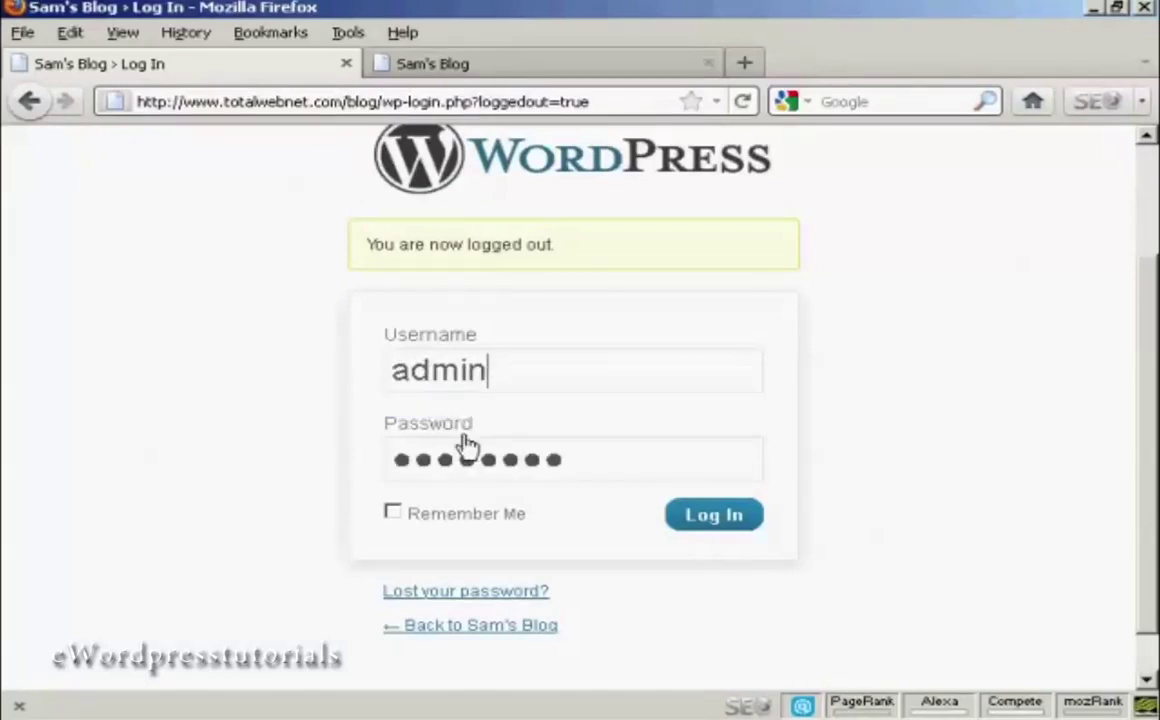
click(727, 522)
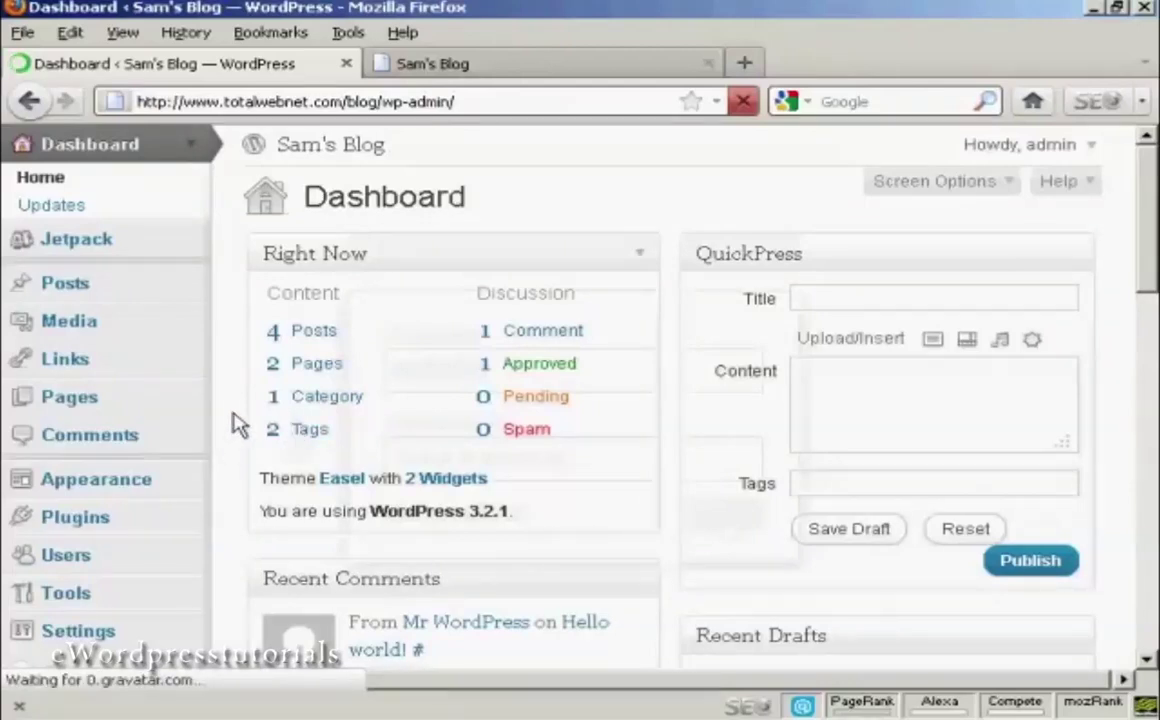
- Open Users > Add New and enter the second user's username and e-mail address
scroll(474, 410, down, 3)
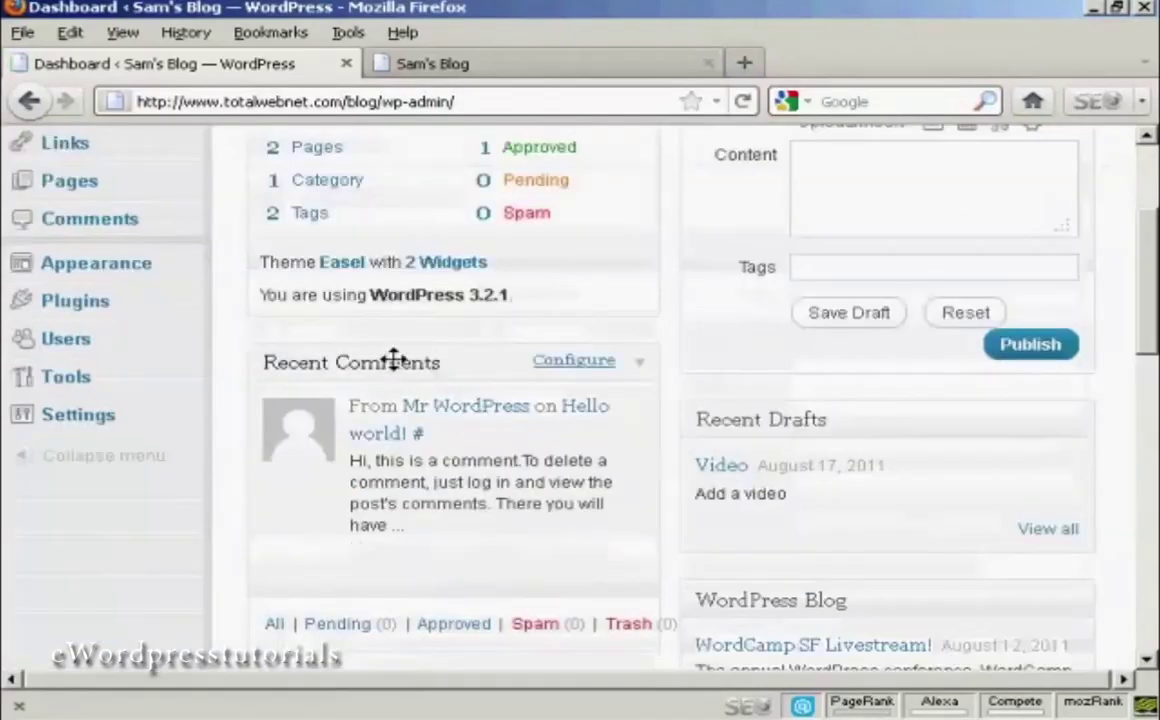
click(66, 345)
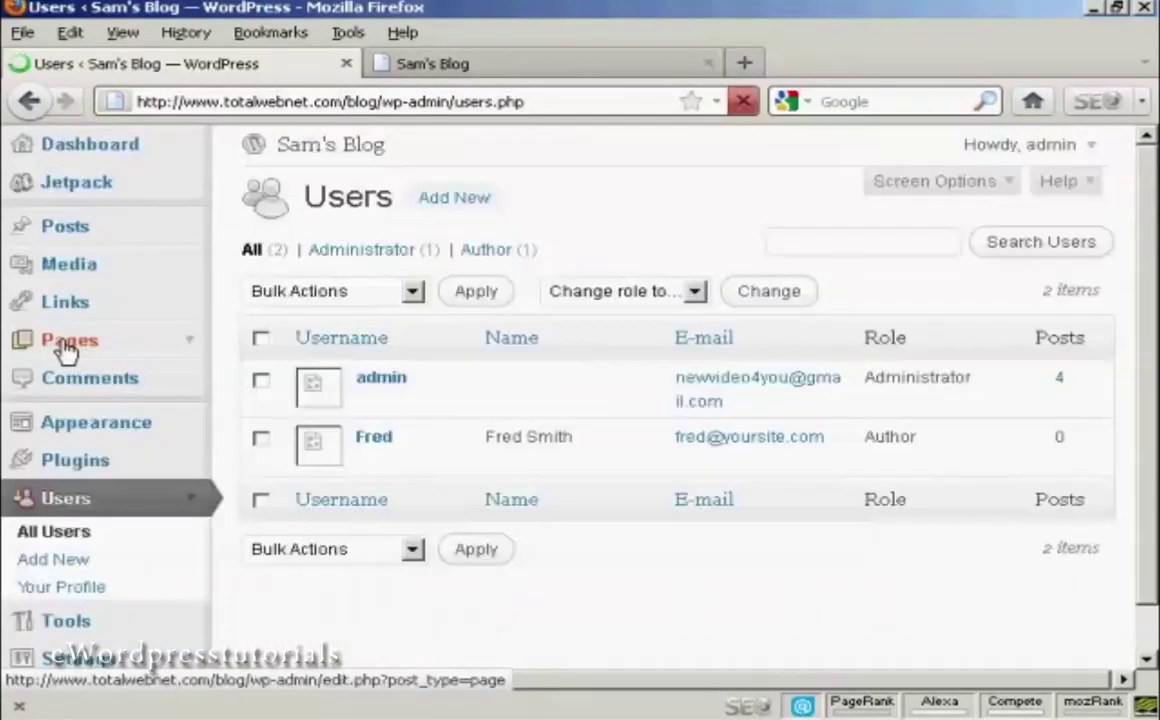
click(68, 567)
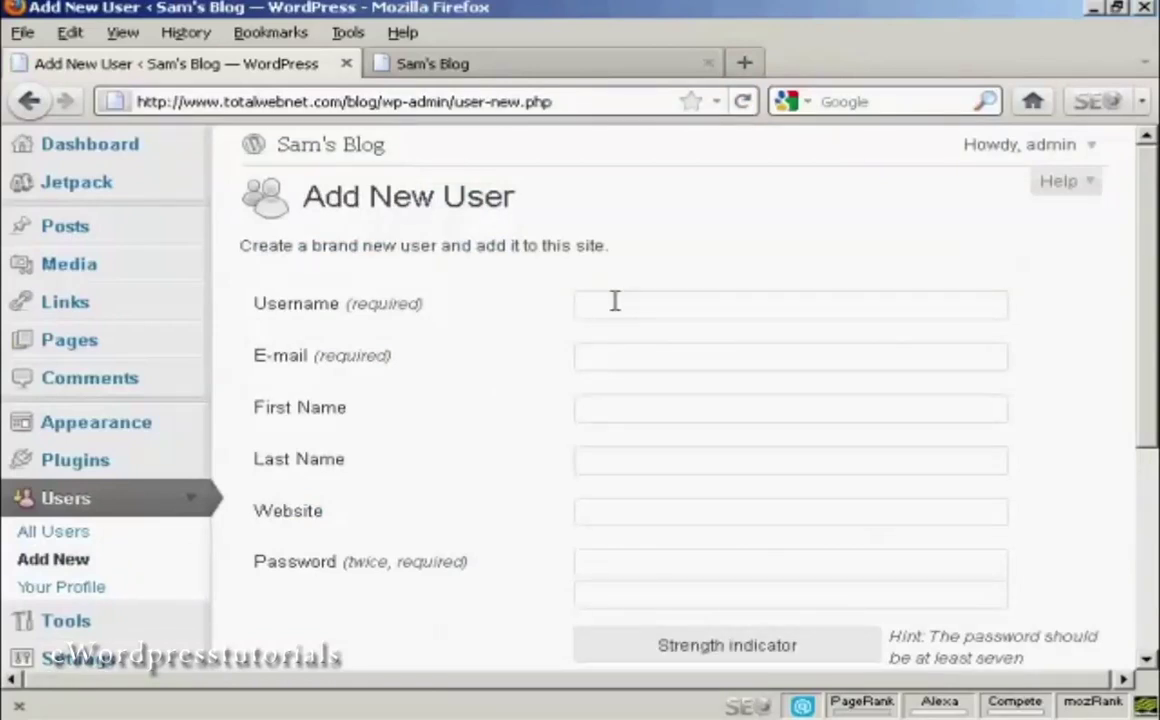
text(Jane)
click(600, 347)
text(jane@yoursite.com)
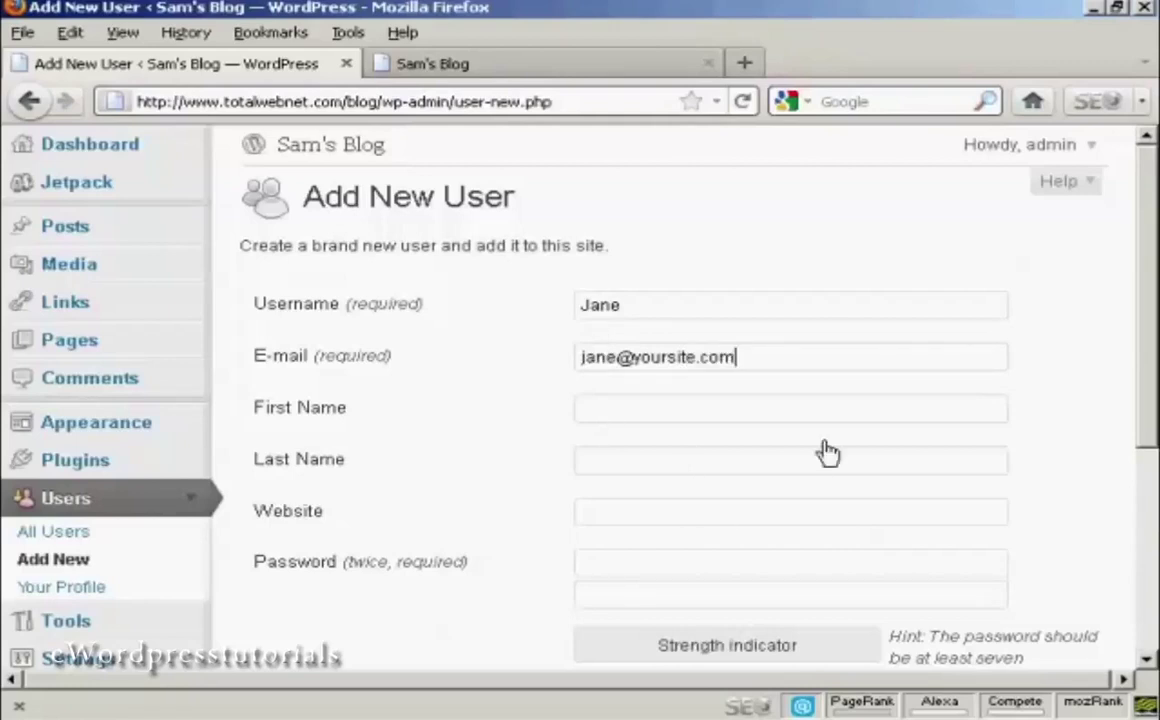
- Enter a matching password twice and add the user with the Subscriber role
scroll(1152, 305, down, 3)
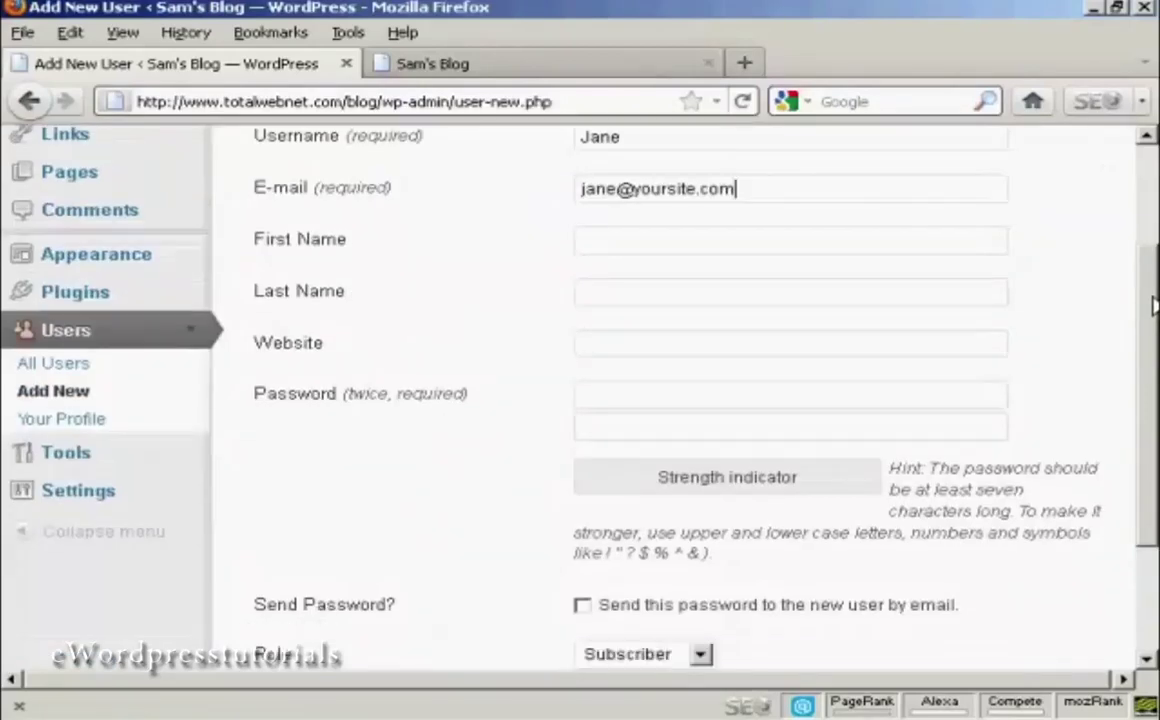
click(634, 393)
text(pas)
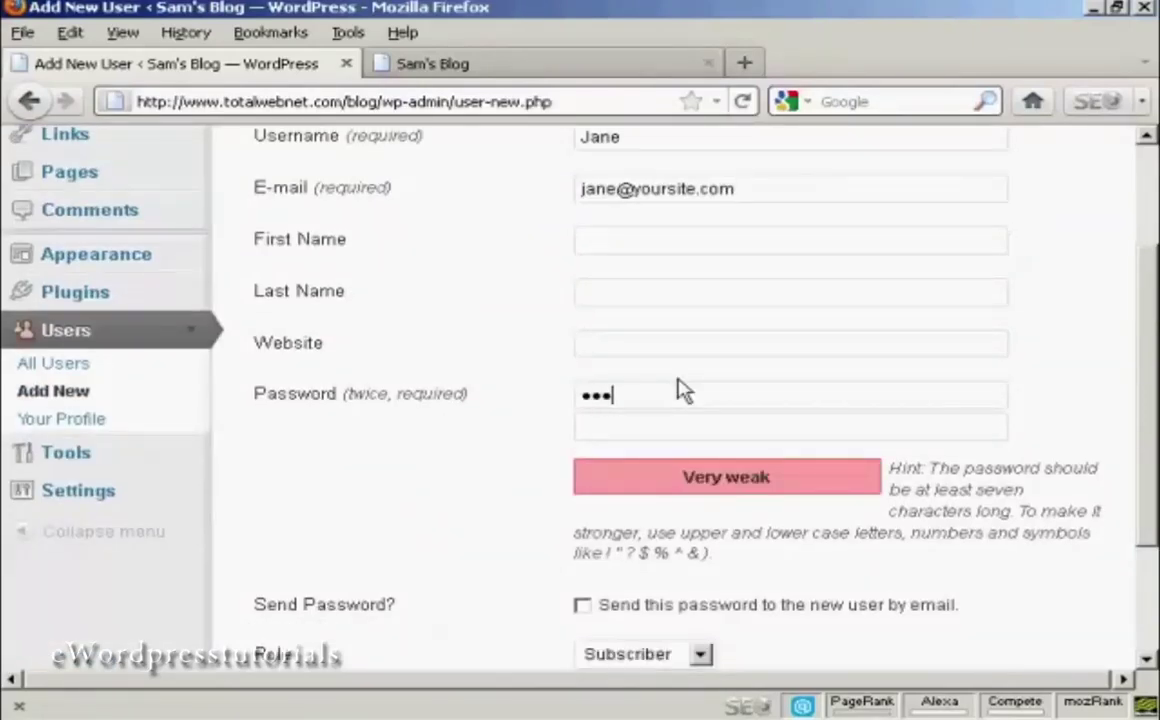
text(sword1)
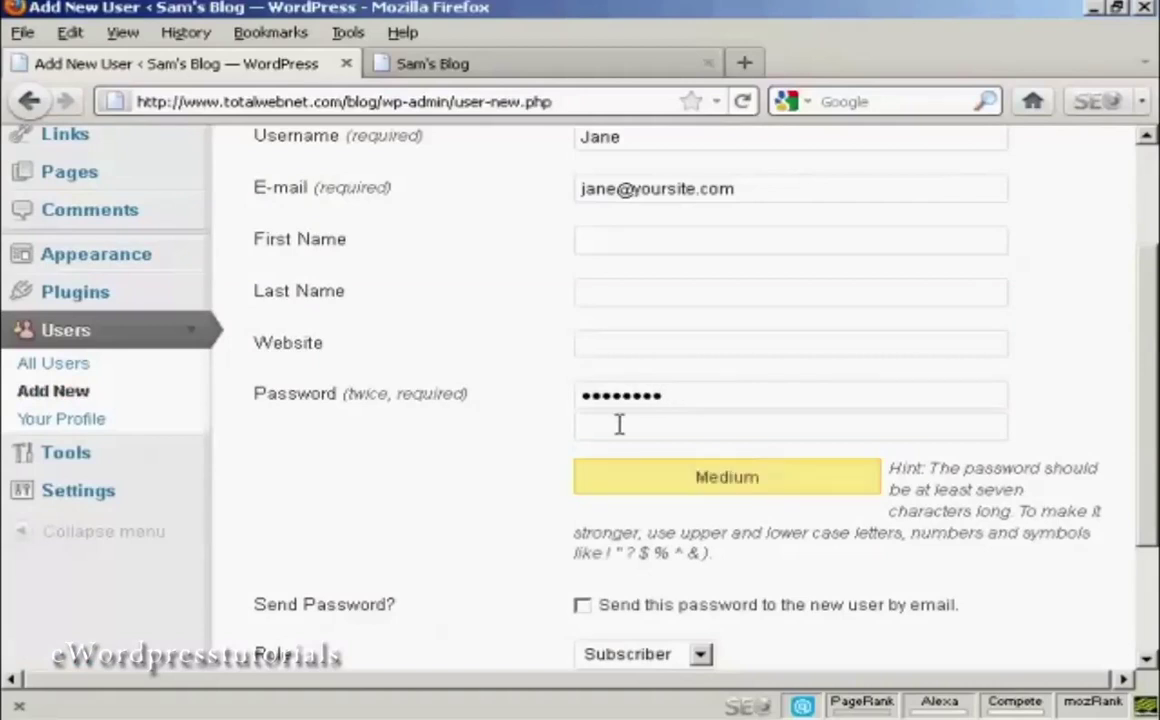
click(610, 427)
text(pa)
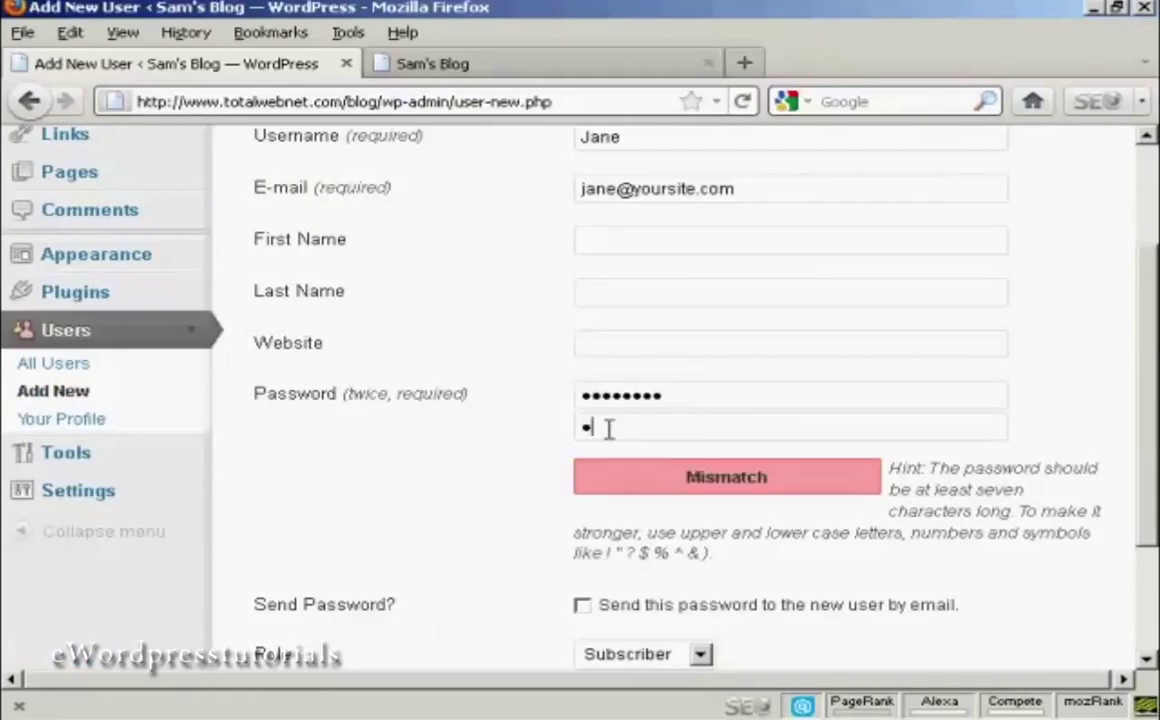
text(ssword1)
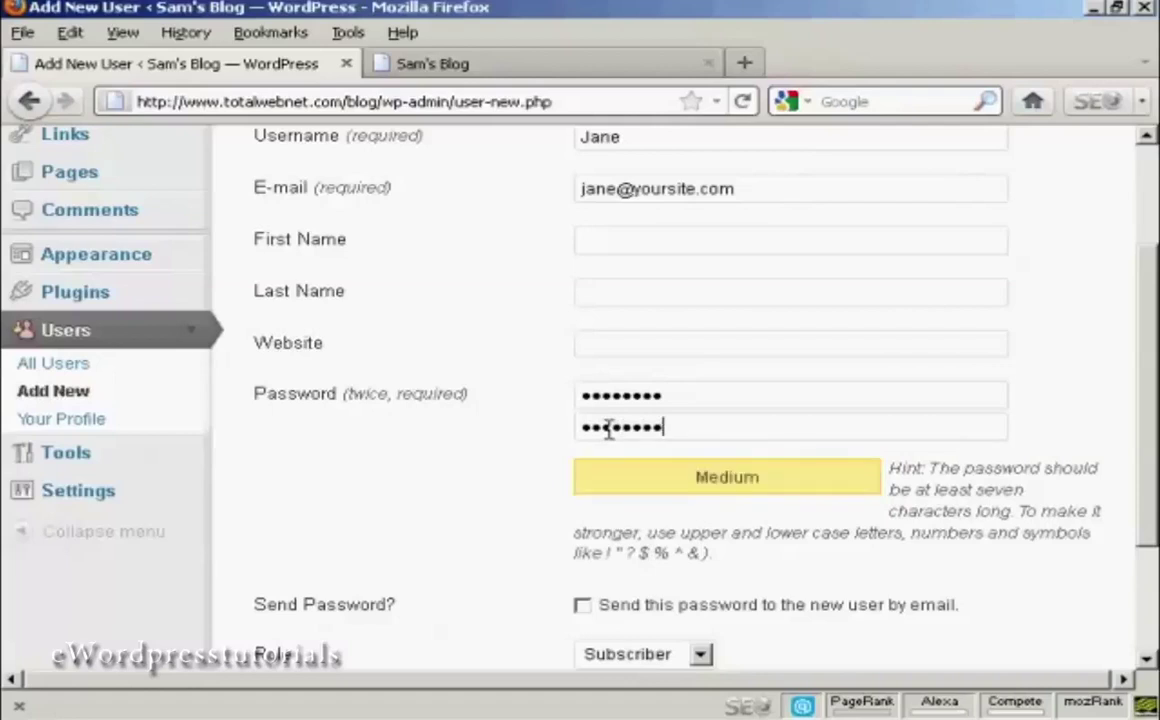
scroll(966, 474, down, 3)
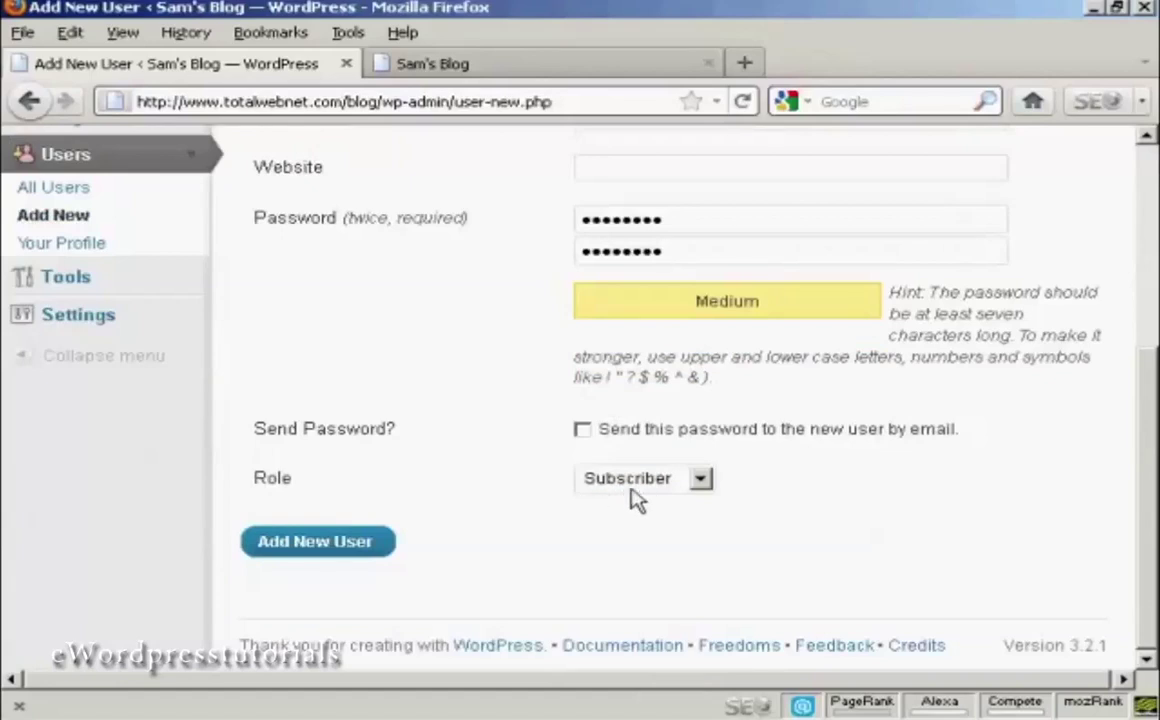
click(320, 545)
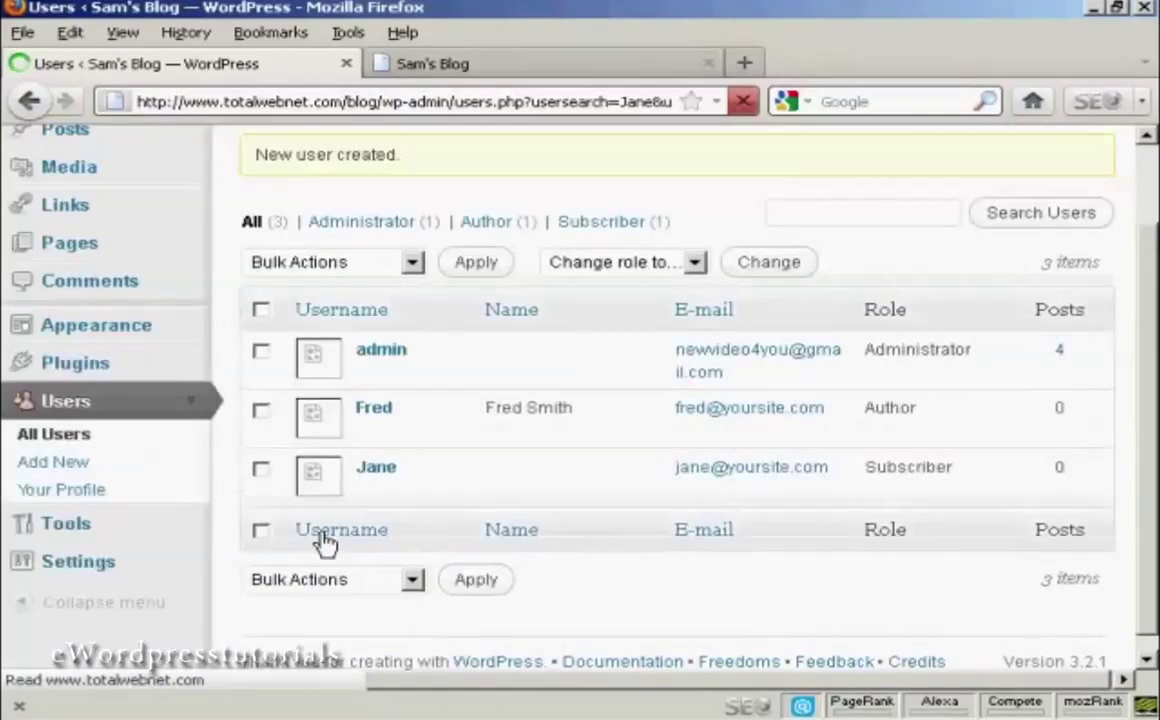
- Scroll to the top and sign out through the Howdy, admin menu
mouse_move(388, 490)
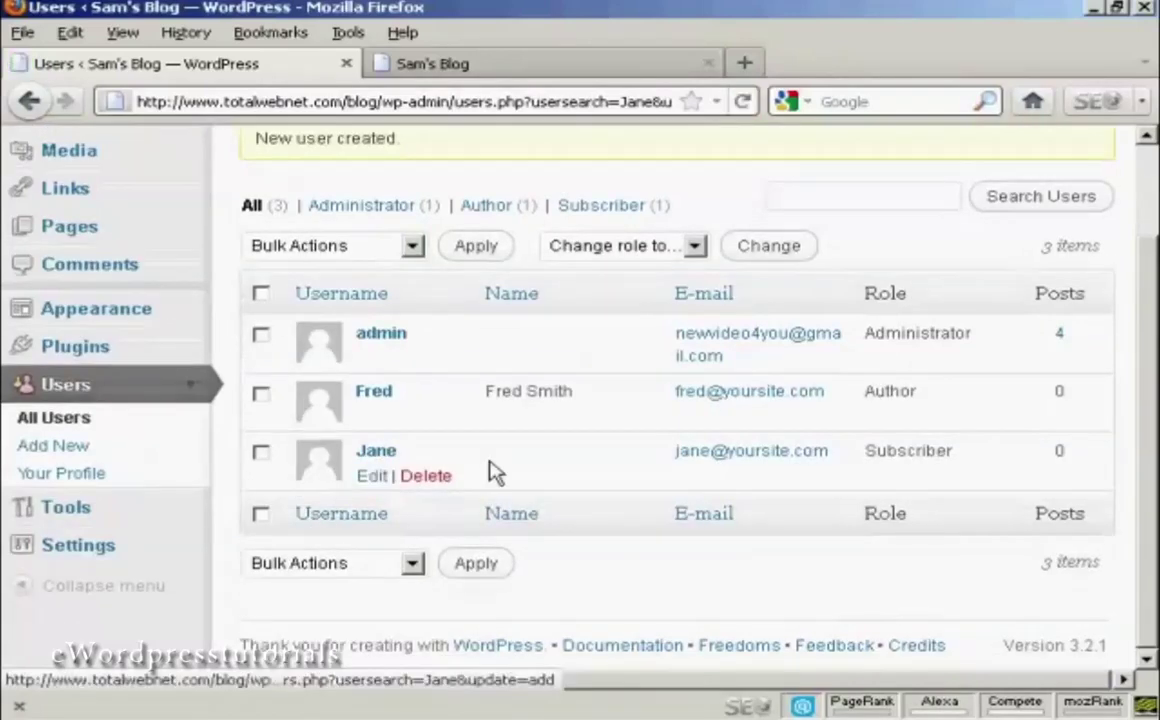
drag(1148, 315, 1150, 232)
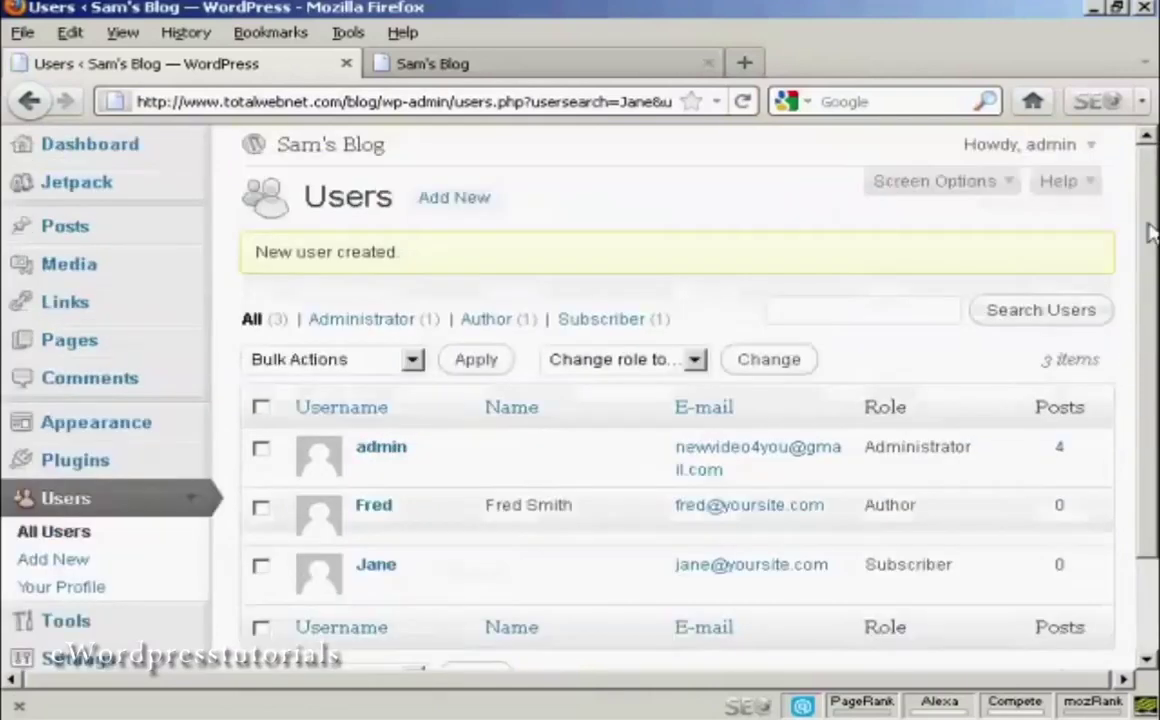
click(1091, 150)
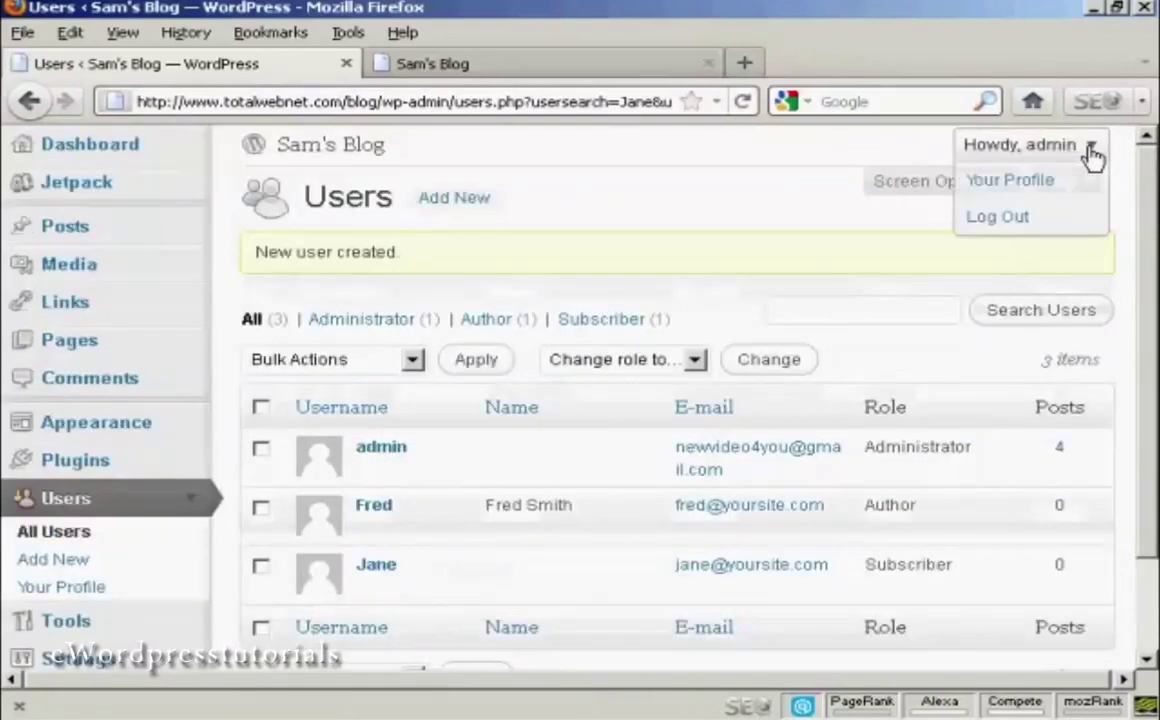
click(1000, 218)
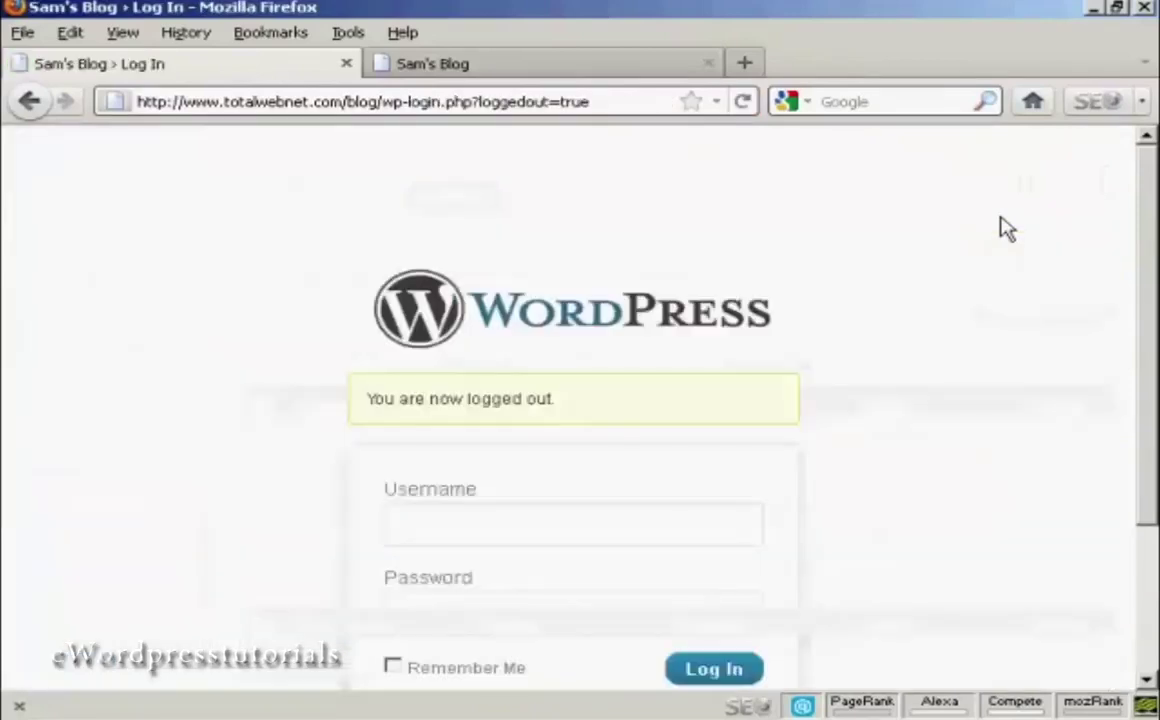
- Log in with the Subscriber account's username and password
scroll(1147, 186, down, 3)
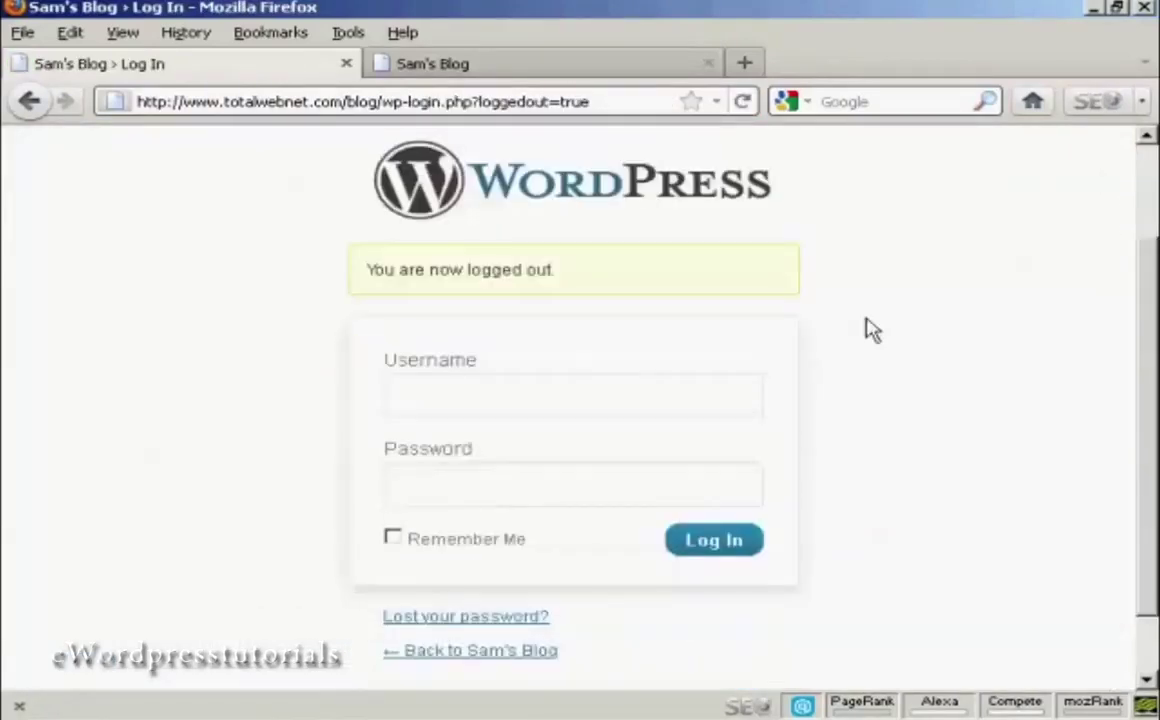
click(446, 397)
text(jane)
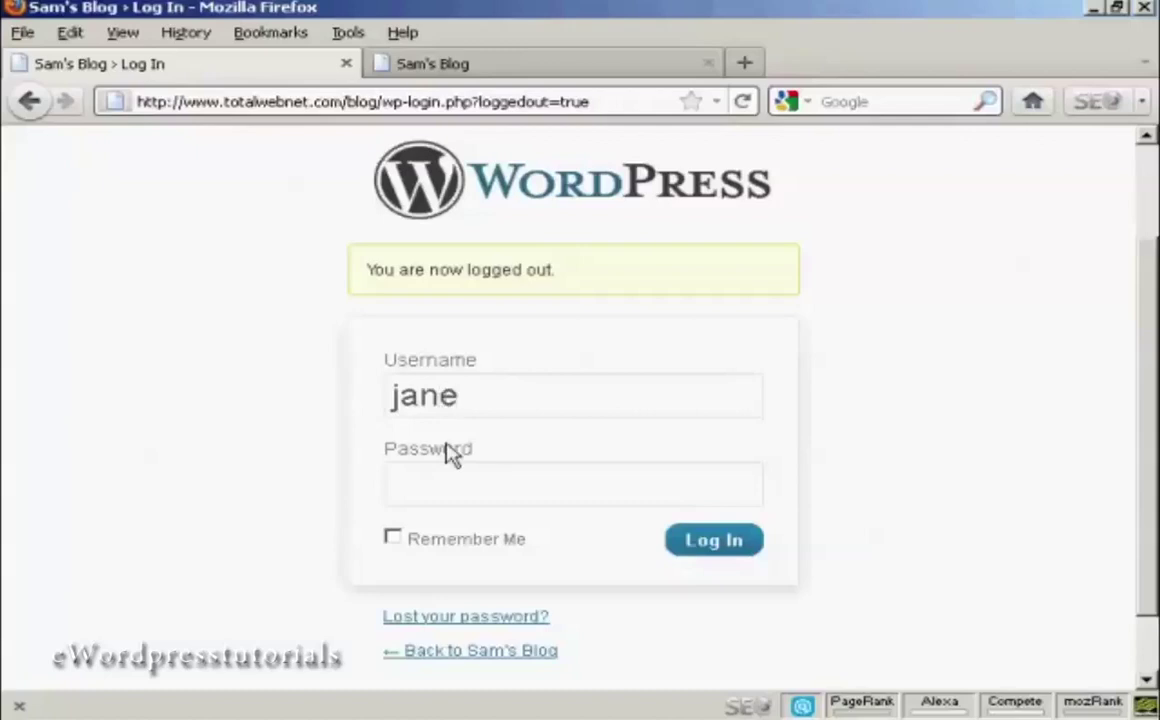
click(440, 483)
text(*****)
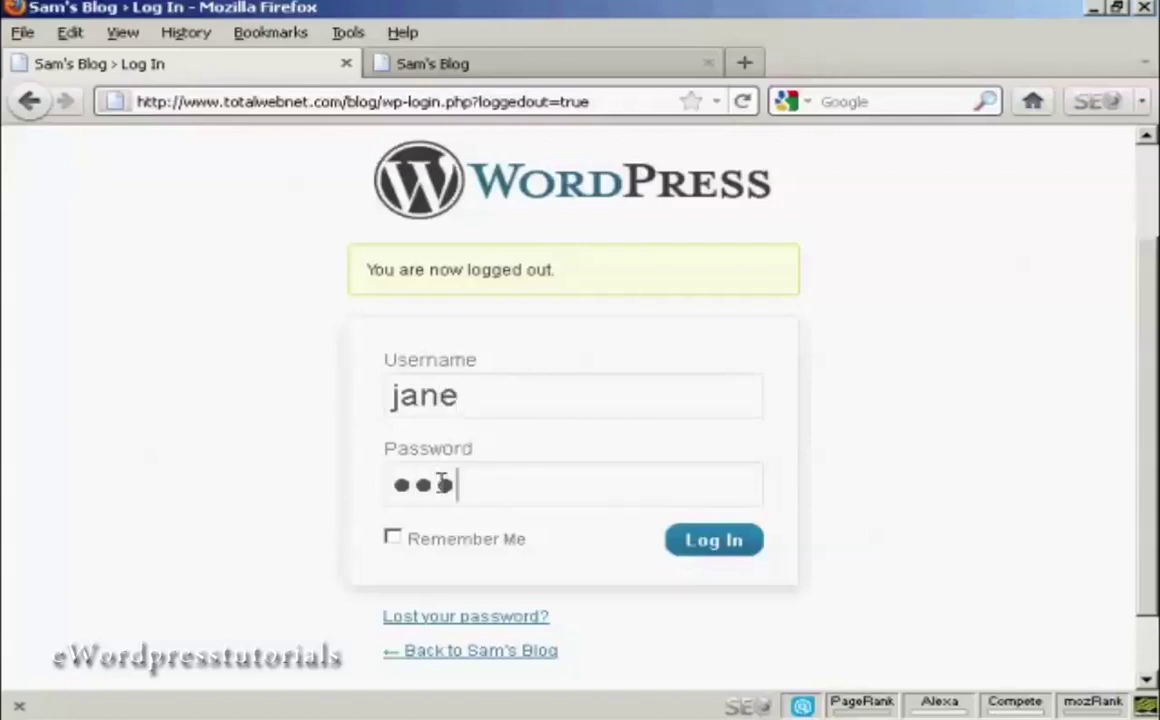
text(***)
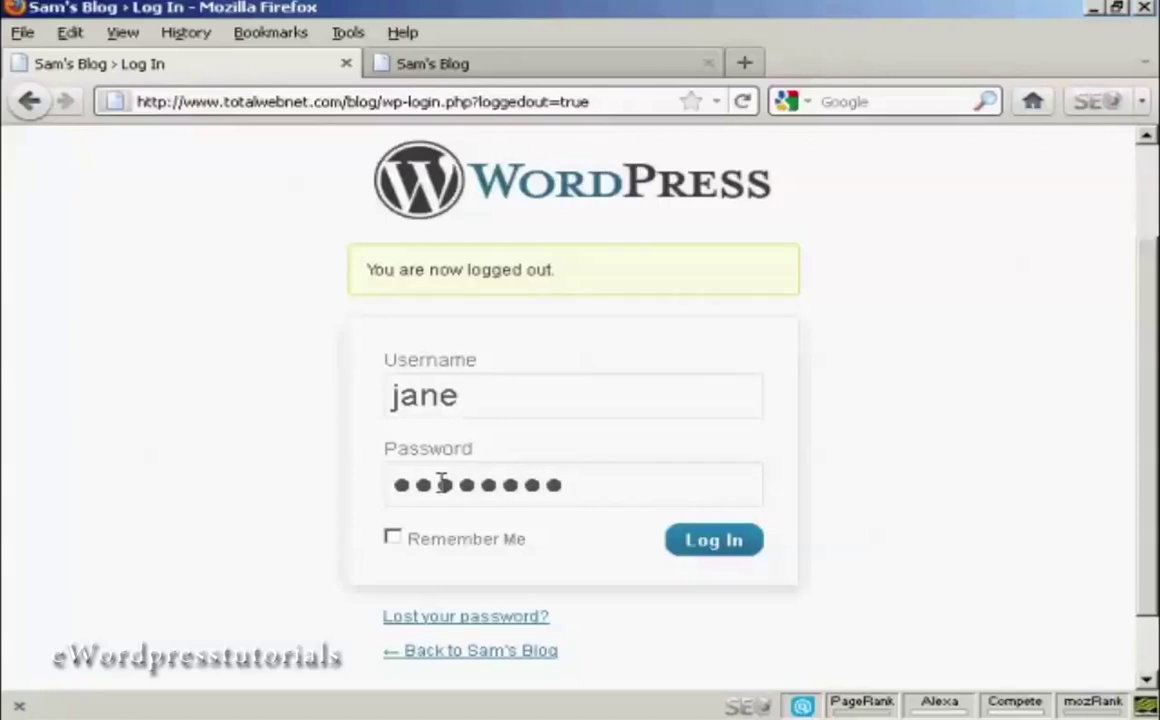
click(730, 545)
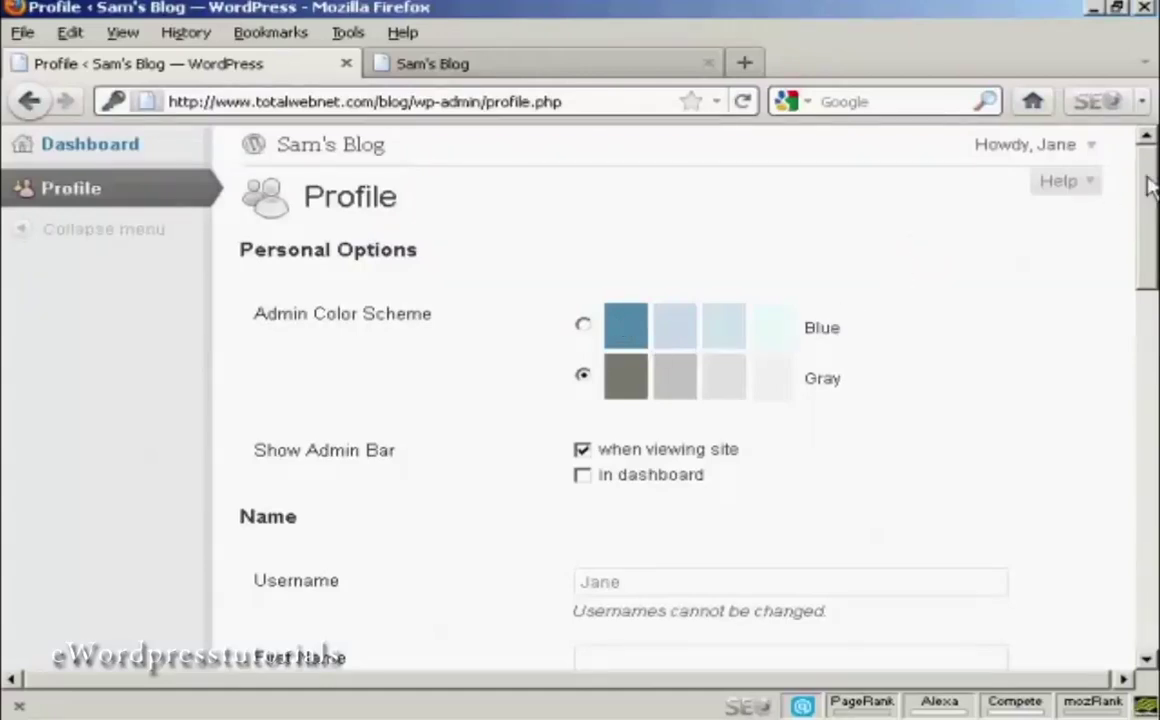
- Check the Subscriber's limited Profile page, then log that account out
mouse_move(1150, 185)
mouse_down()
mouse_move(1153, 328)
mouse_move(1139, 422)
mouse_move(1150, 520)
mouse_move(1152, 165)
mouse_up()
mouse_move(1092, 157)
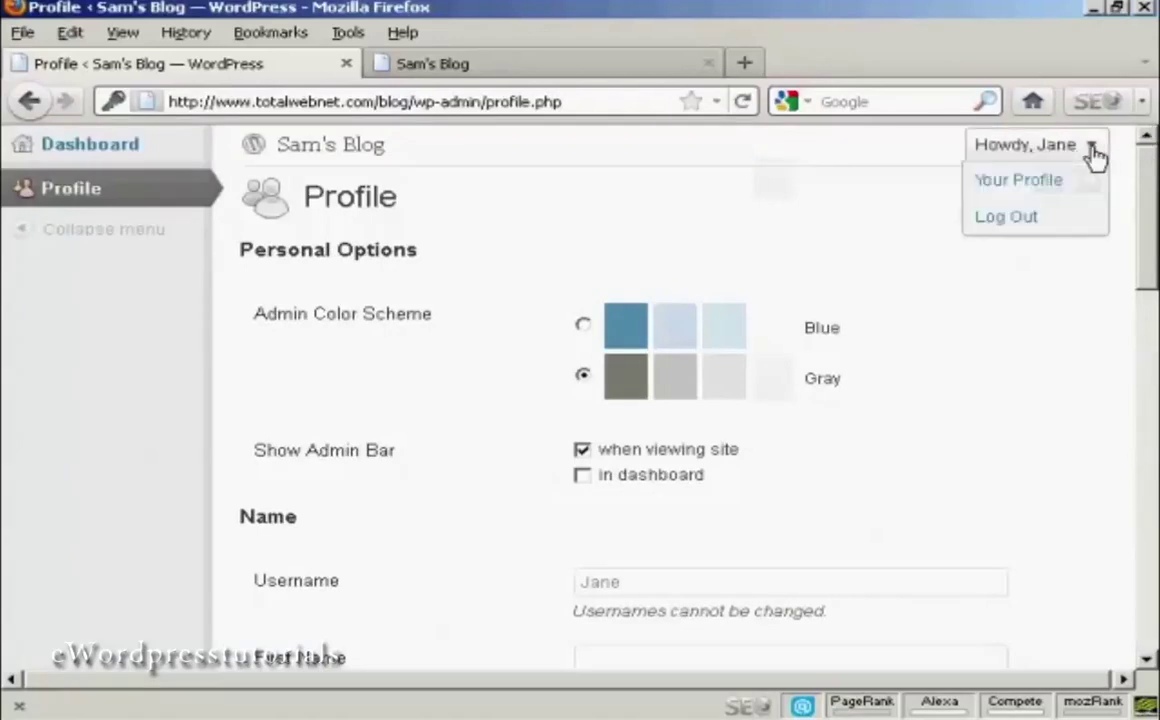
click(998, 222)
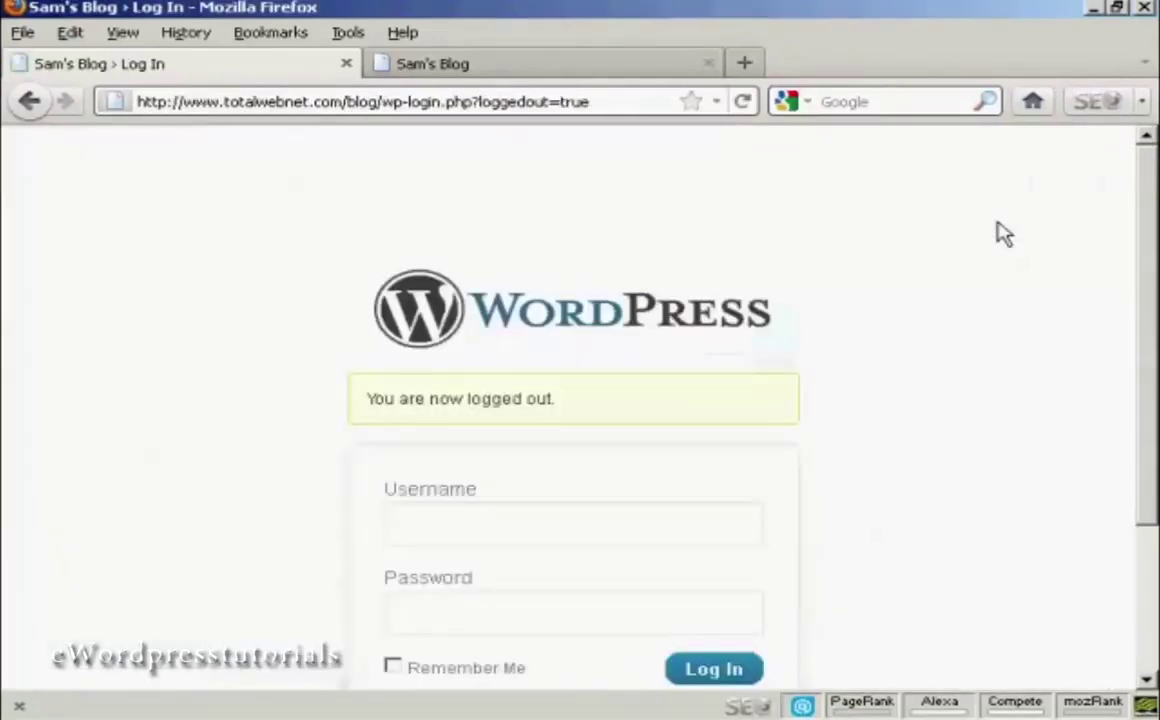
- Sign back in as admin using the saved login details
scroll(1042, 245, down, 3)
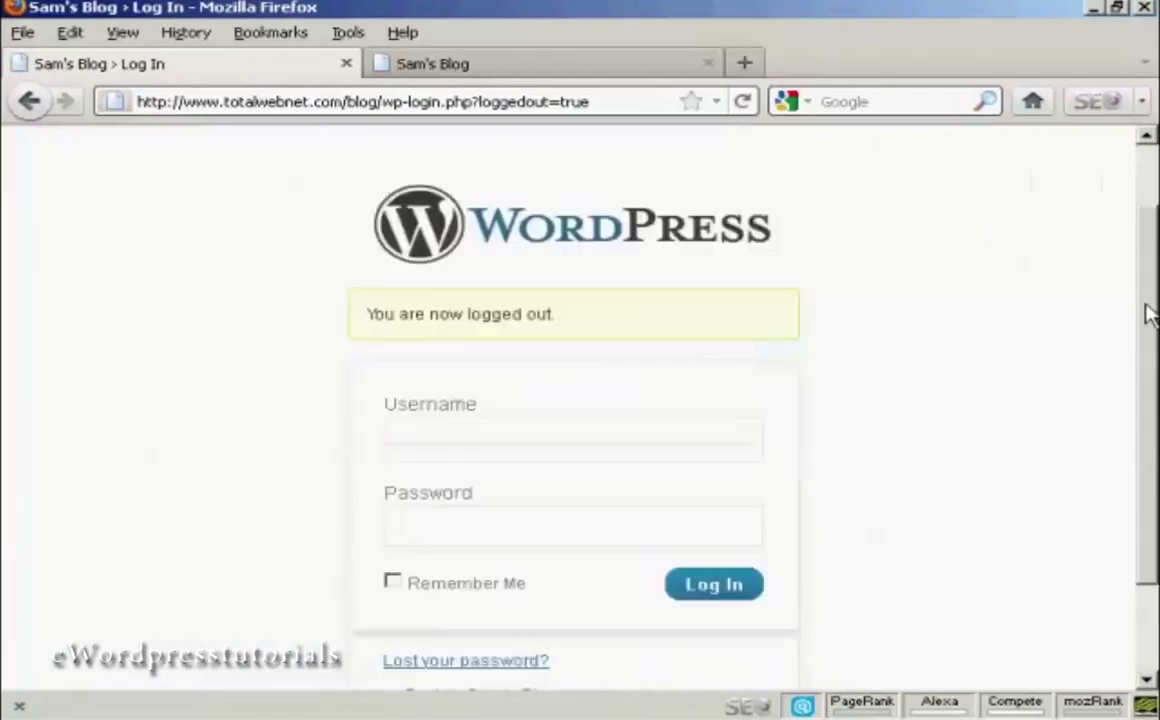
click(448, 398)
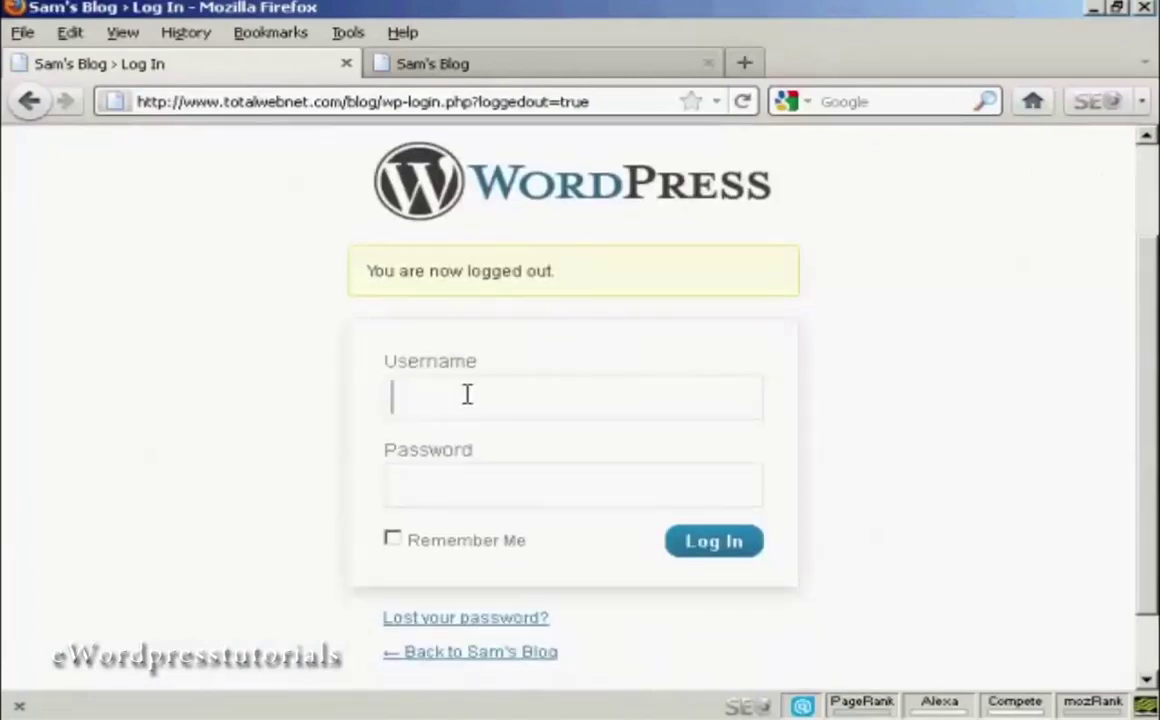
text(a)
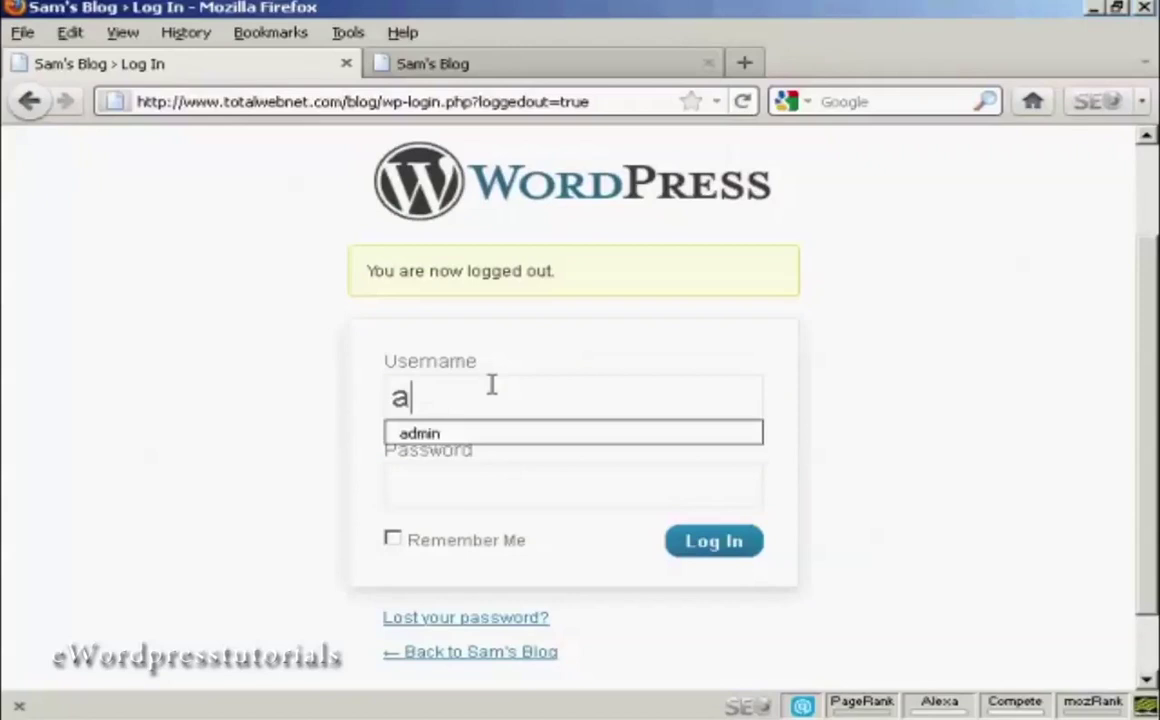
click(492, 438)
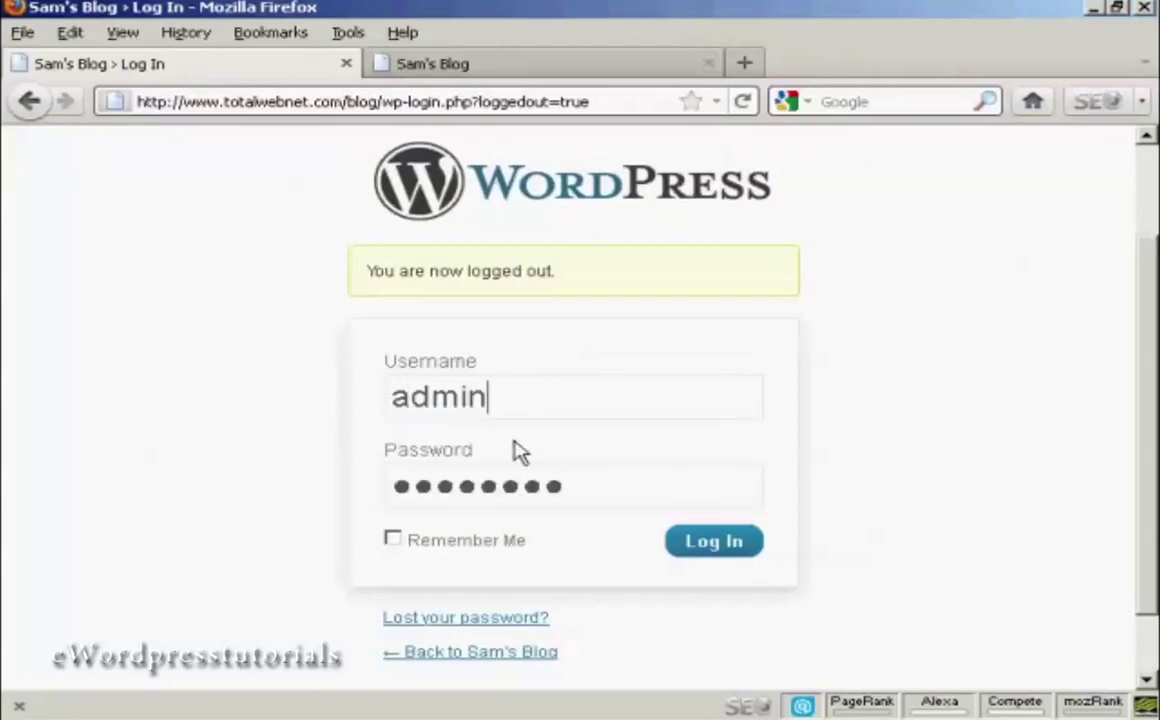
click(713, 550)
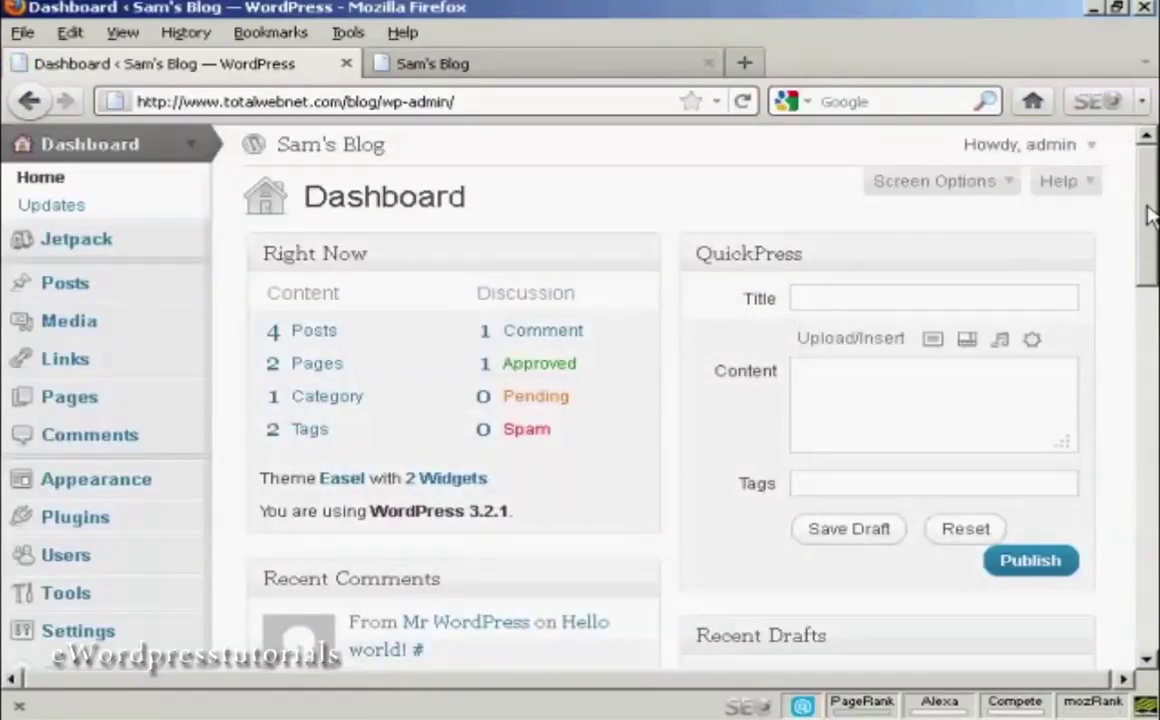
- In the Users list, choose Delete for the Author account
scroll(1148, 233, down, 3)
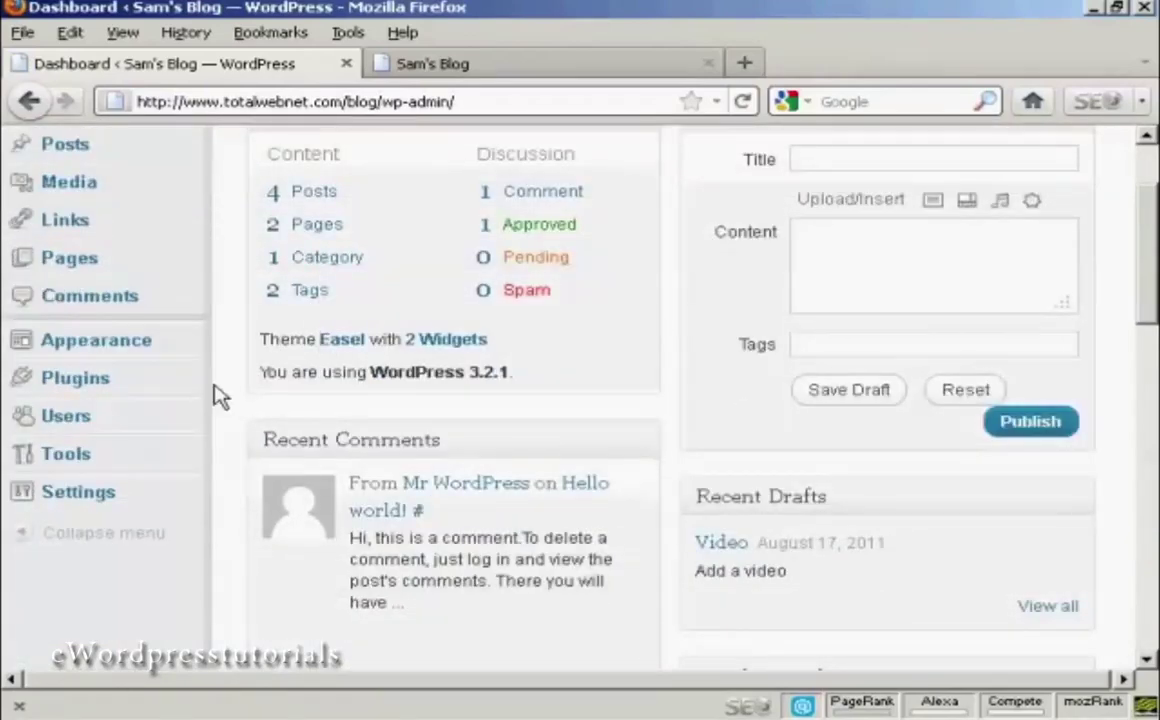
click(80, 425)
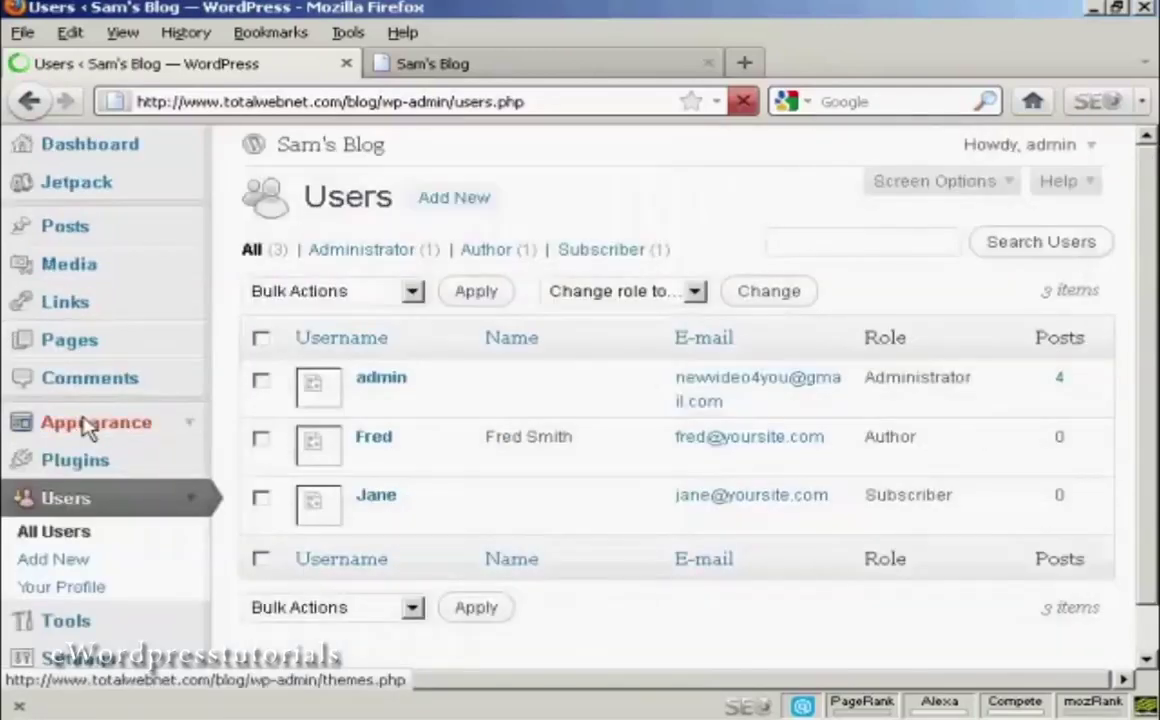
mouse_move(365, 436)
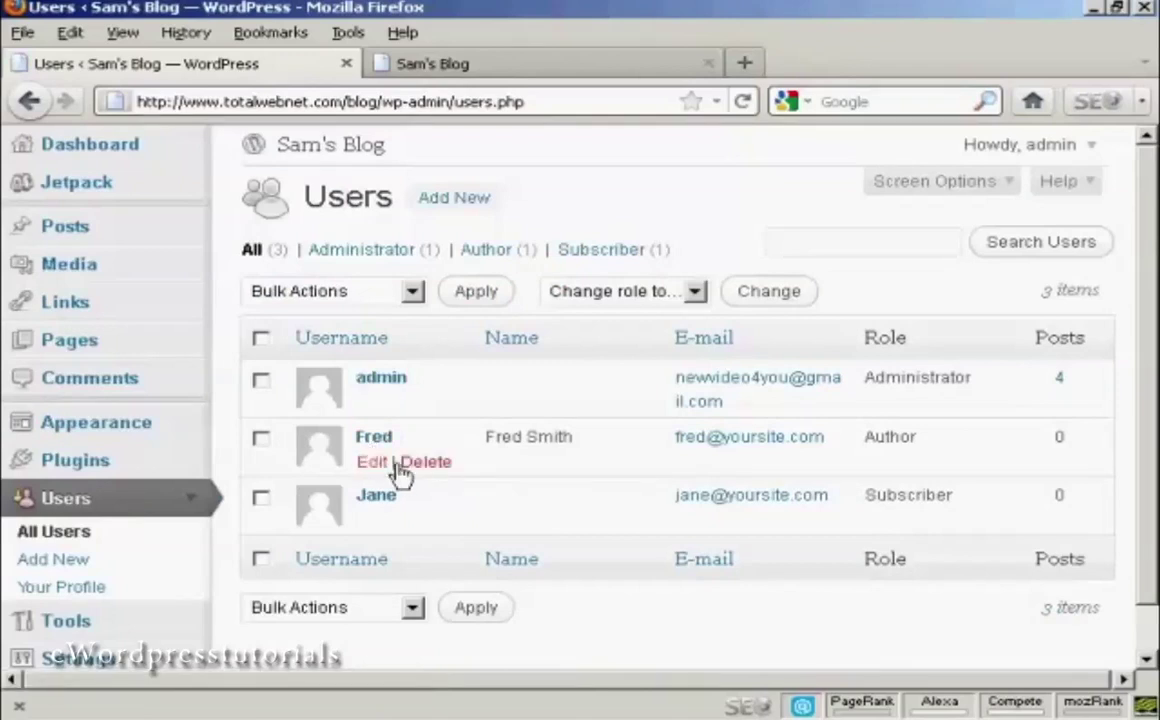
click(434, 466)
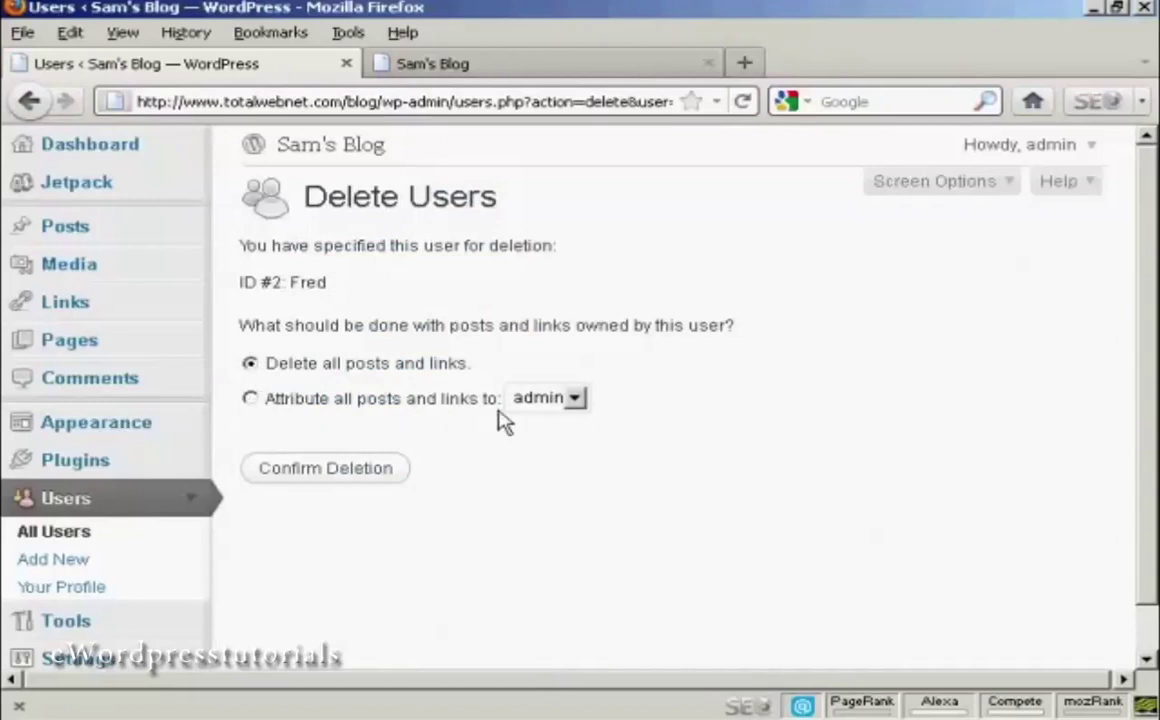
- Confirm deleting the Author account together with all its posts and links, without reassigning them
click(576, 398)
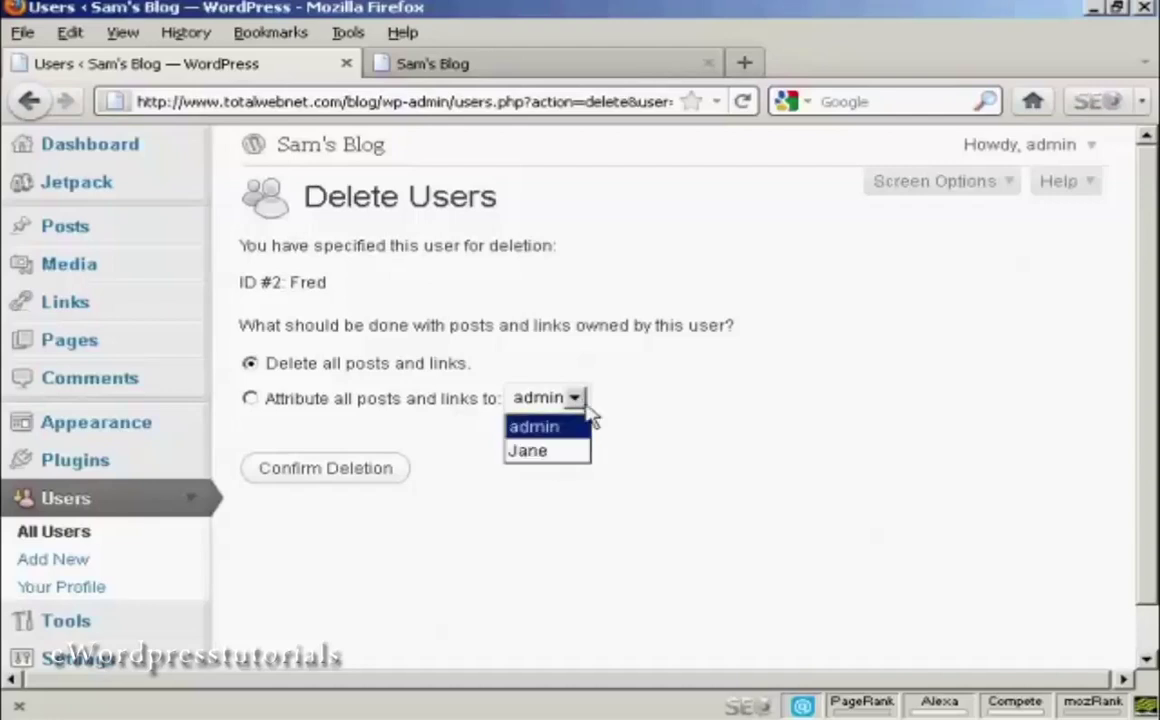
click(625, 378)
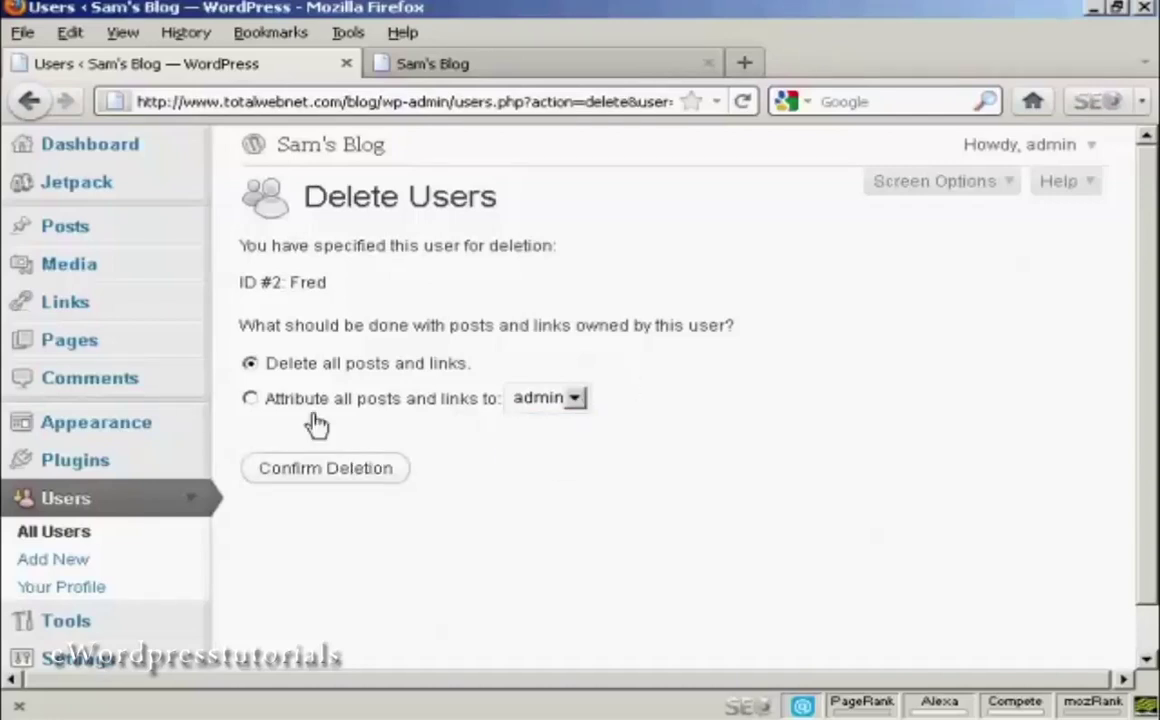
click(333, 478)
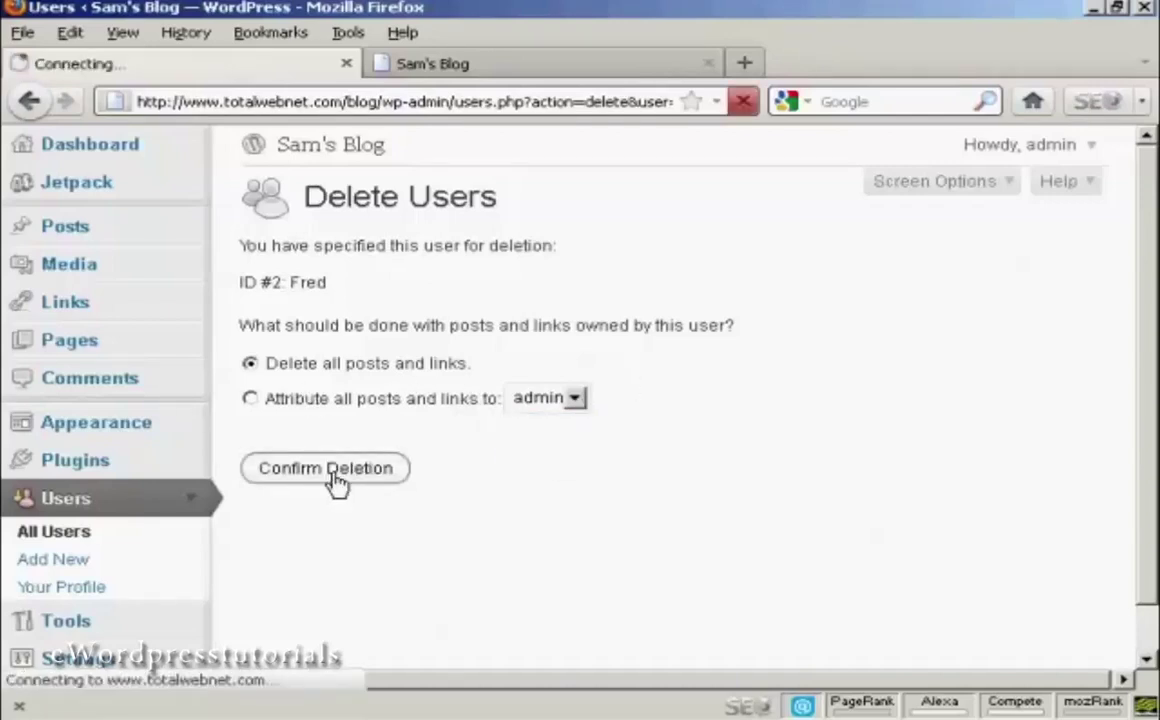